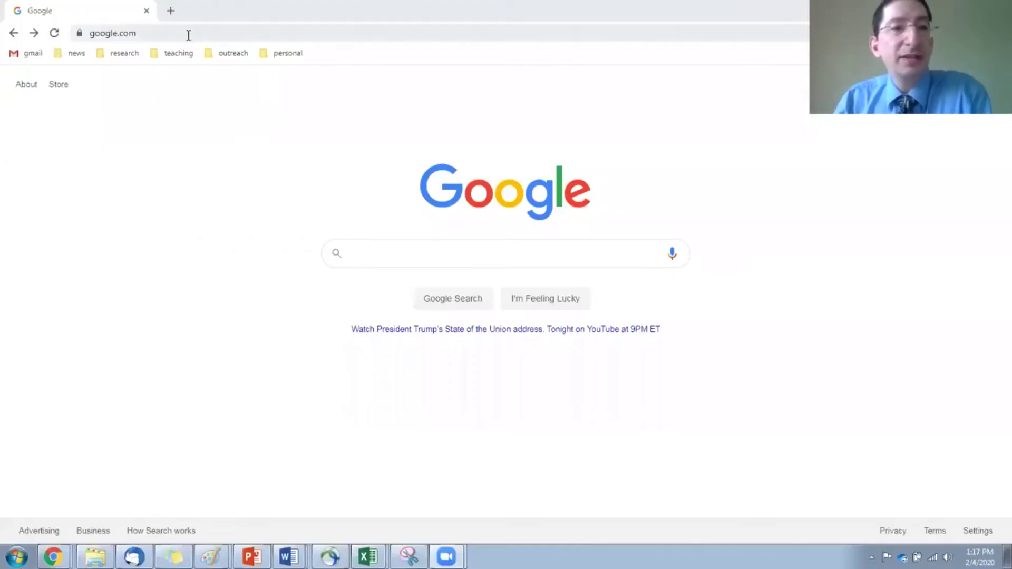
Step: Load afterglow.skynet.unc.edu in Chrome and log in via Skynet
{"action": "left_click", "coordinate": [188, 35]}
{"action": "type", "text": "afteglow"}
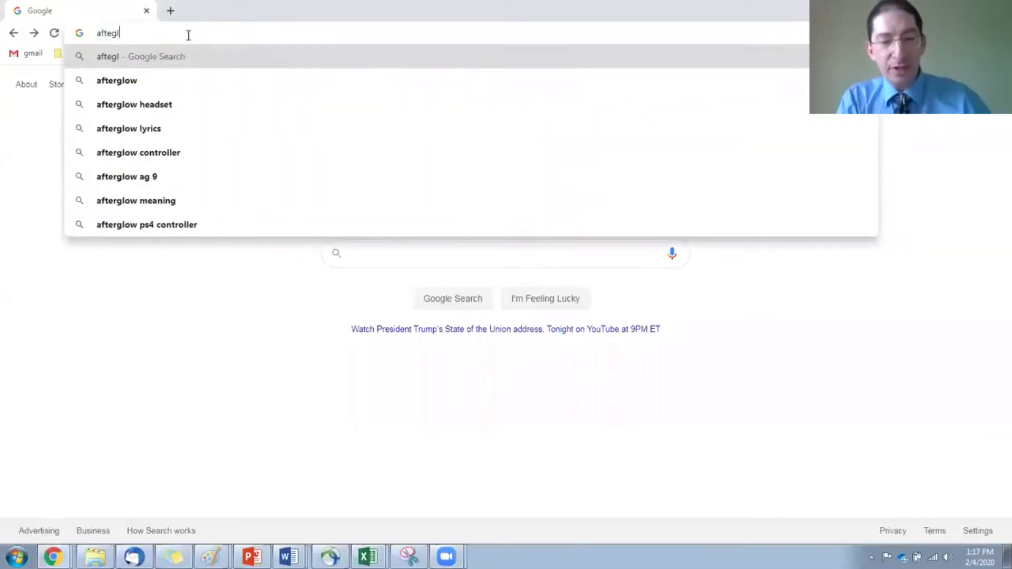
{"action": "key", "text": "BackSpace"}
{"action": "key", "text": "BackSpace"}
{"action": "key", "text": "BackSpace"}
{"action": "key", "text": "BackSpace"}
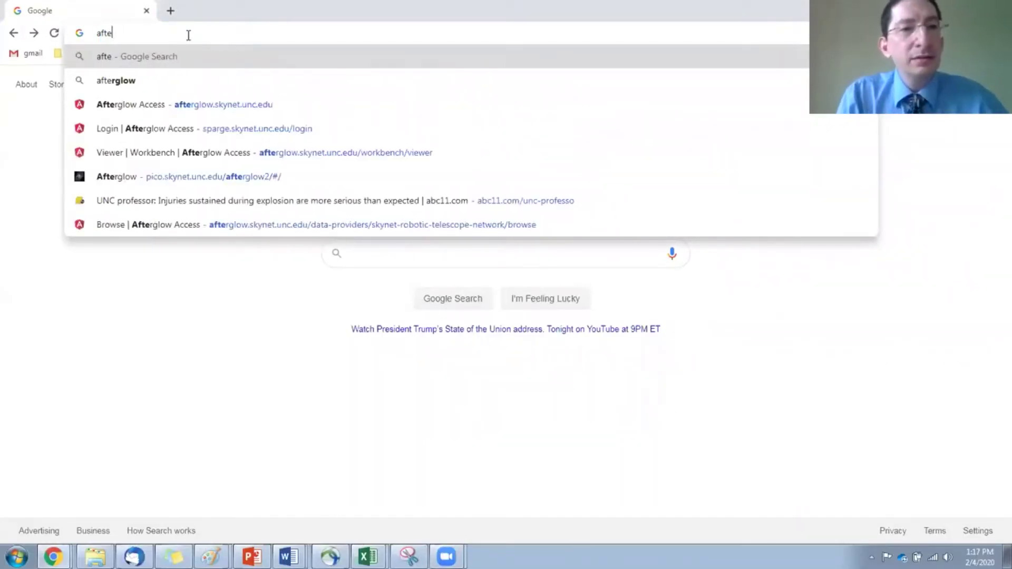
{"action": "type", "text": "rglow.skynet.unc.edu"}
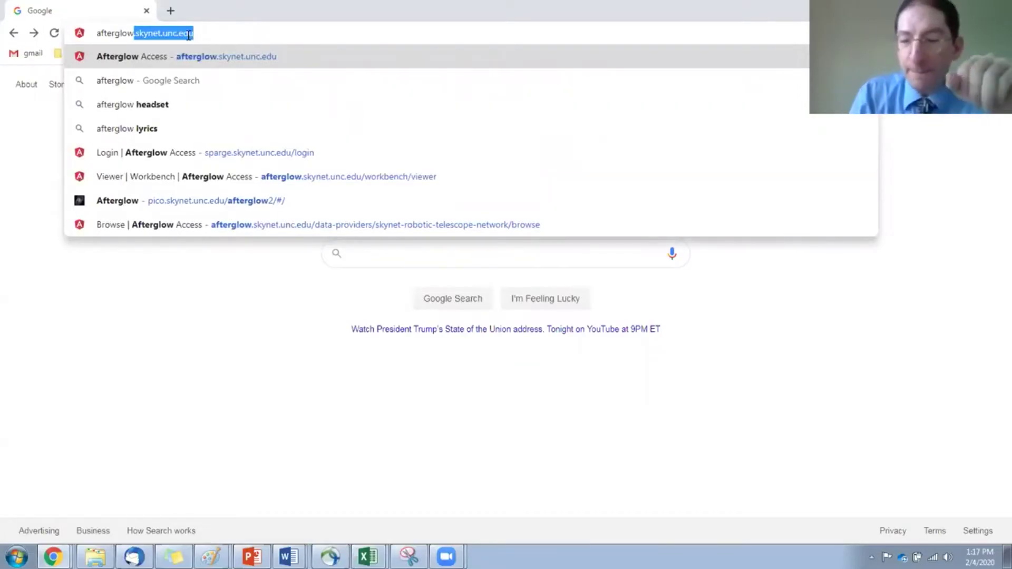
{"action": "key", "text": "Return"}
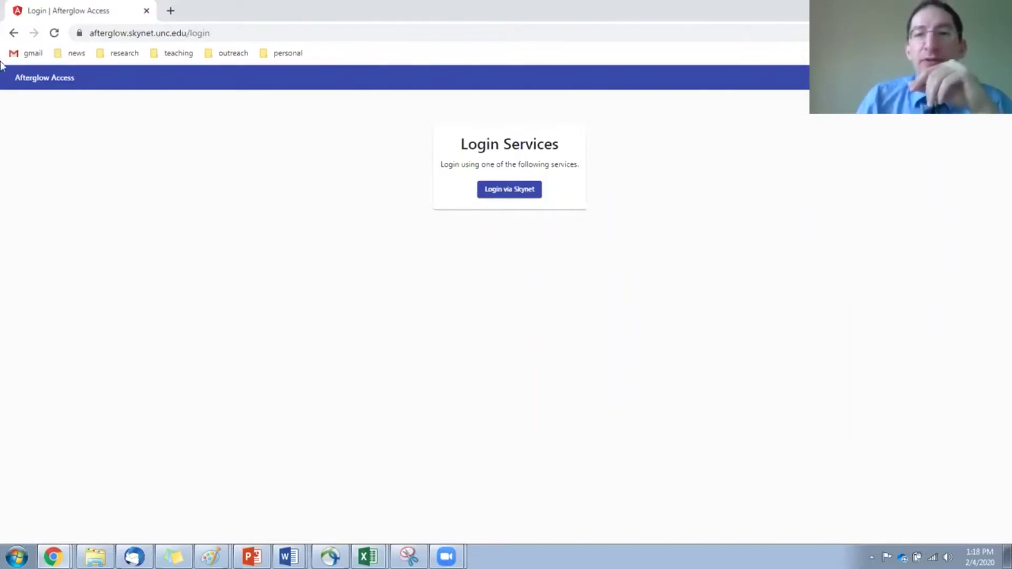
{"action": "left_click", "coordinate": [496, 195]}
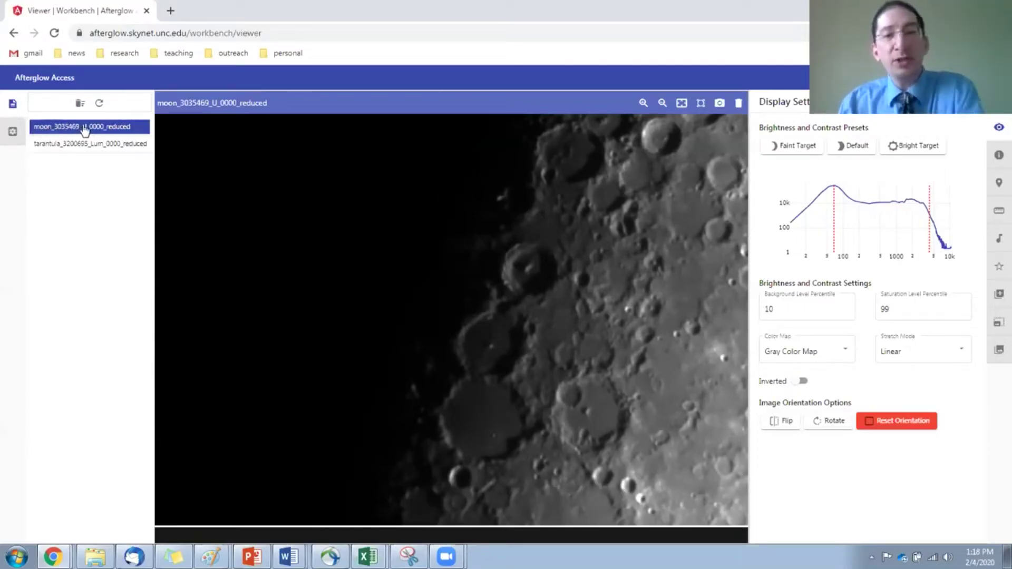
Step: Display tarantula_3200695_Lum_0000_reduced from the workbench file list
{"action": "left_click", "coordinate": [52, 144]}
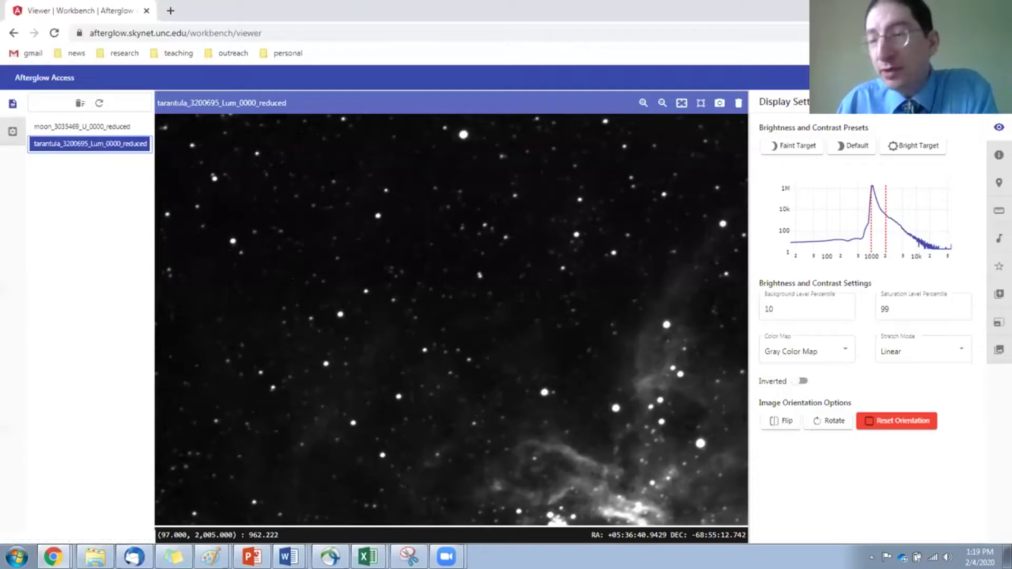
Step: Pick the Skynet Robotic Telescope Network entry from the data sources menu
{"action": "left_click", "coordinate": [843, 77]}
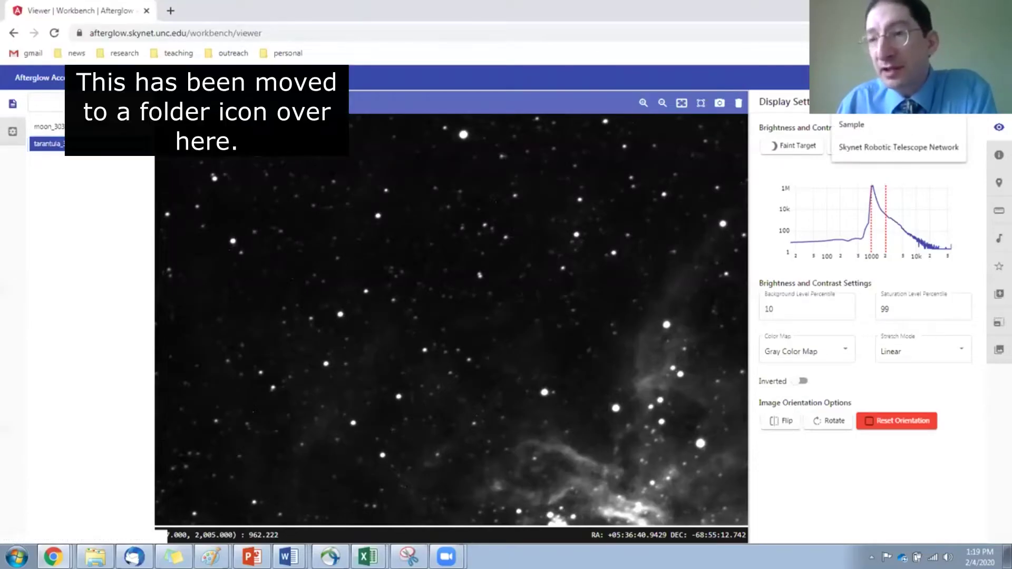
{"action": "left_click", "coordinate": [879, 150]}
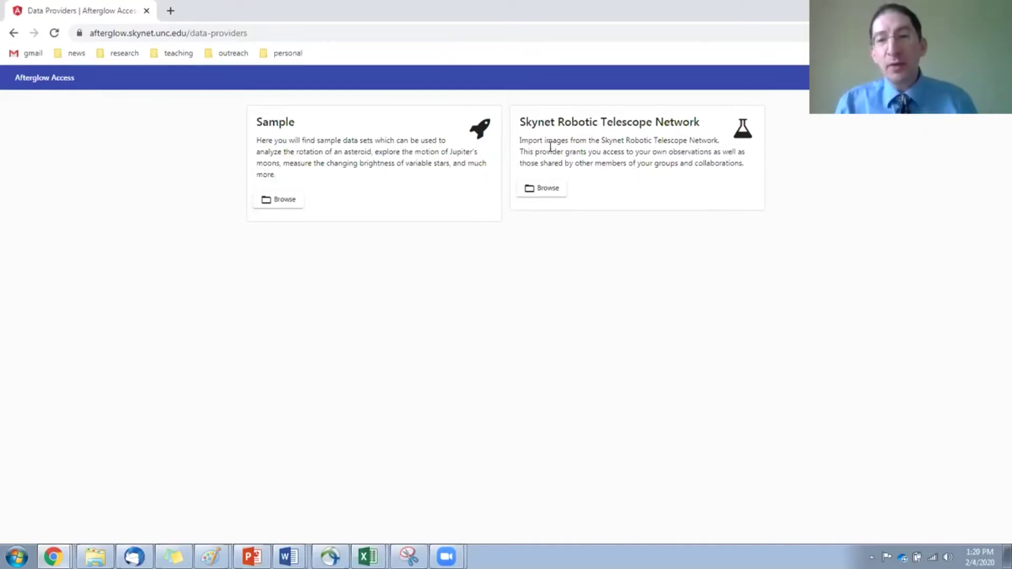
Step: Browse Skynet's User Observations and select the 3567393 - jupiter observation folder
{"action": "left_click", "coordinate": [547, 189]}
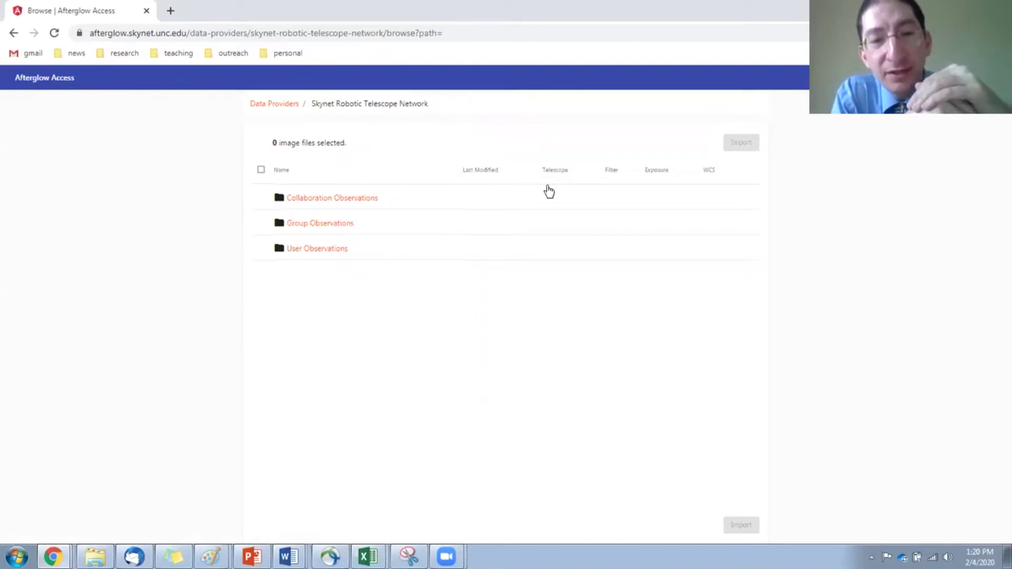
{"action": "left_click", "coordinate": [327, 249]}
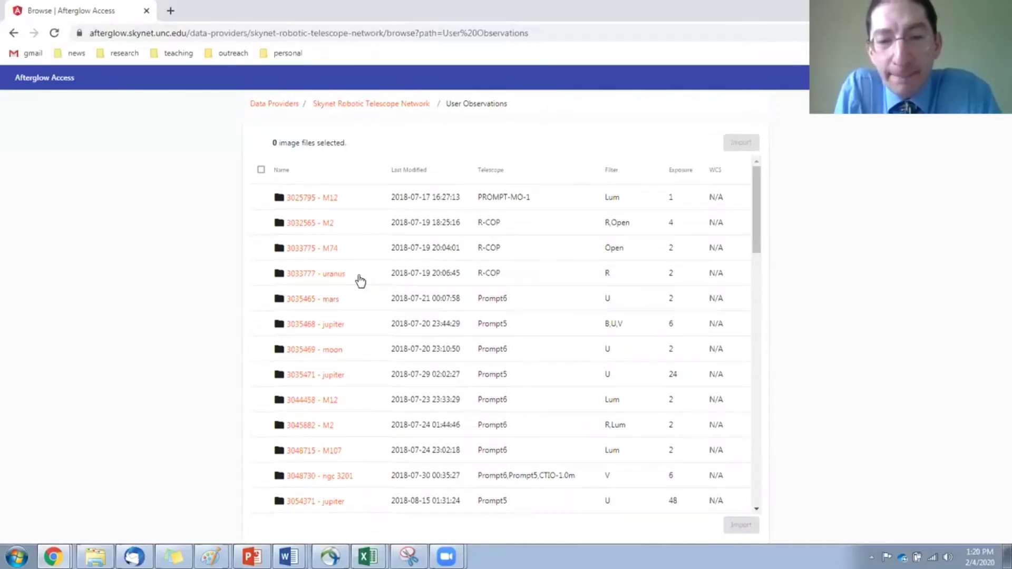
{"action": "scroll", "coordinate": [364, 281], "scroll_direction": "down", "scroll_amount": 2}
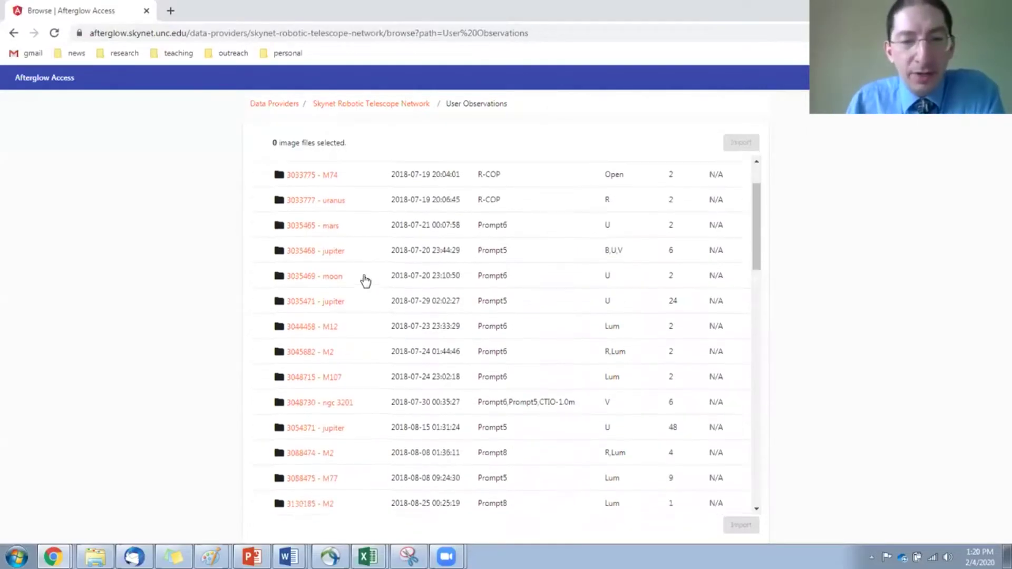
{"action": "scroll", "coordinate": [365, 281], "scroll_direction": "down", "scroll_amount": 10}
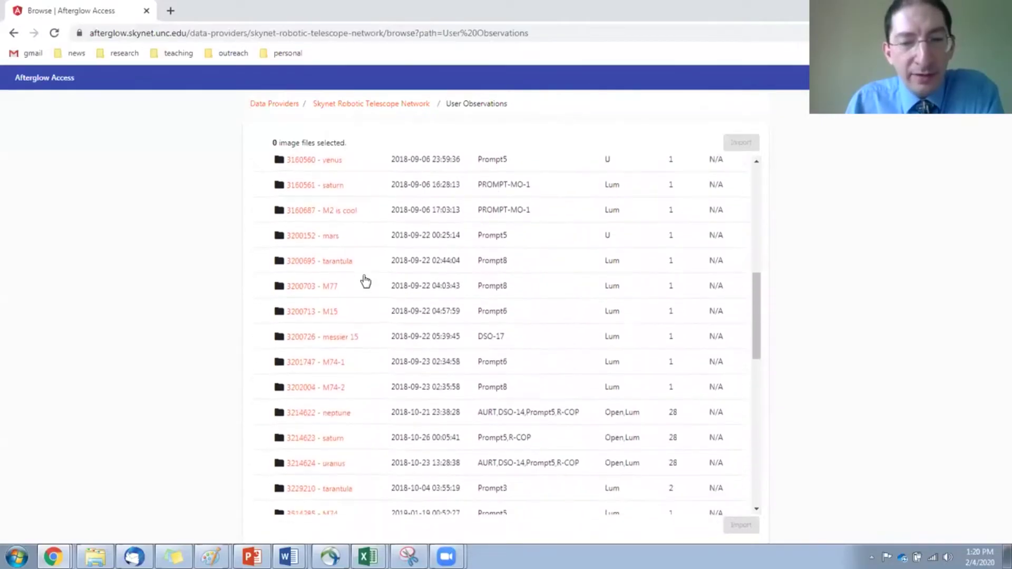
{"action": "scroll", "coordinate": [365, 281], "scroll_direction": "down", "scroll_amount": 5}
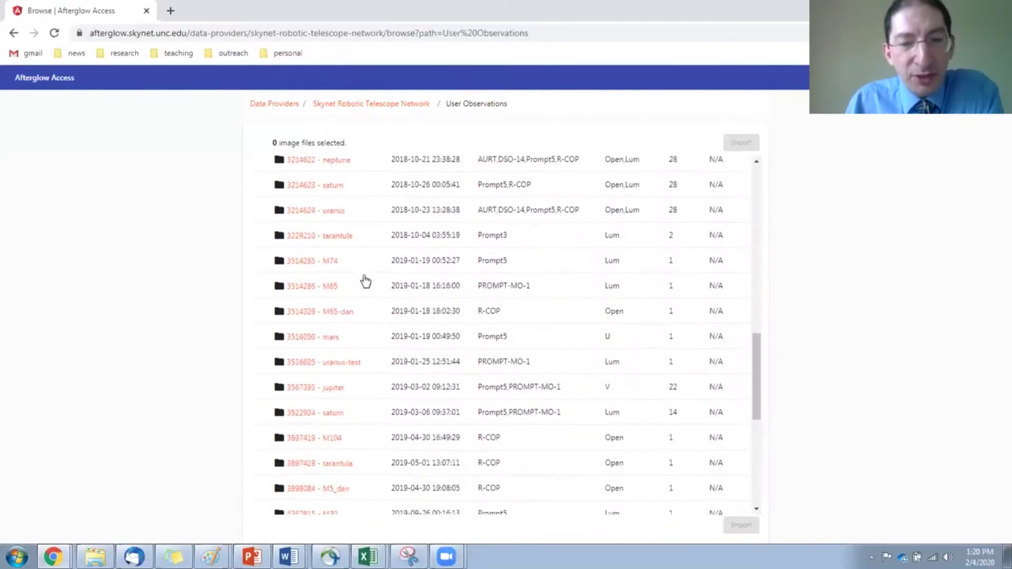
{"action": "left_click", "coordinate": [353, 395]}
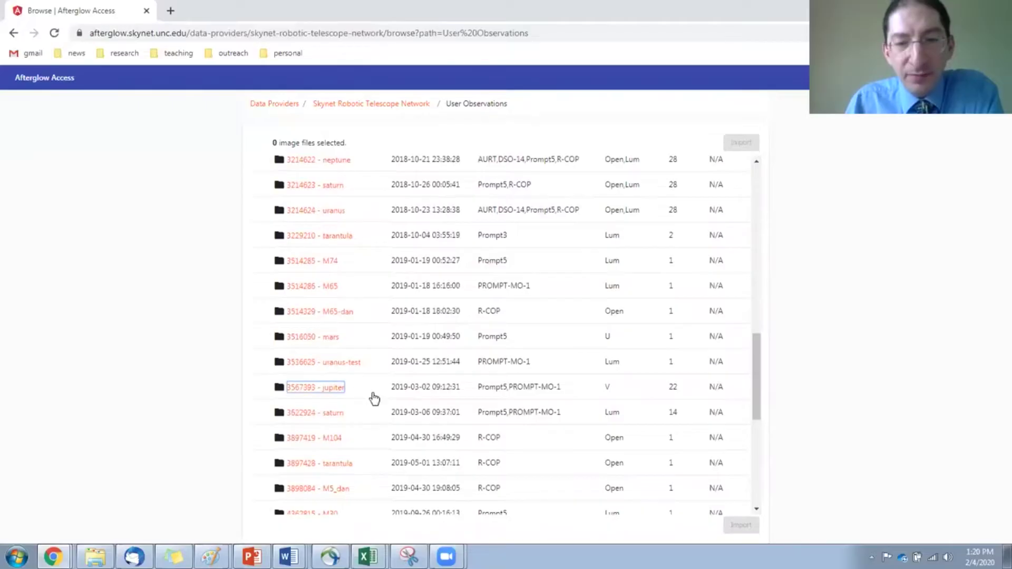
Step: Open folder 3567393 - jupiter and scroll down to its Reduced Images subfolder
{"action": "left_click", "coordinate": [330, 394]}
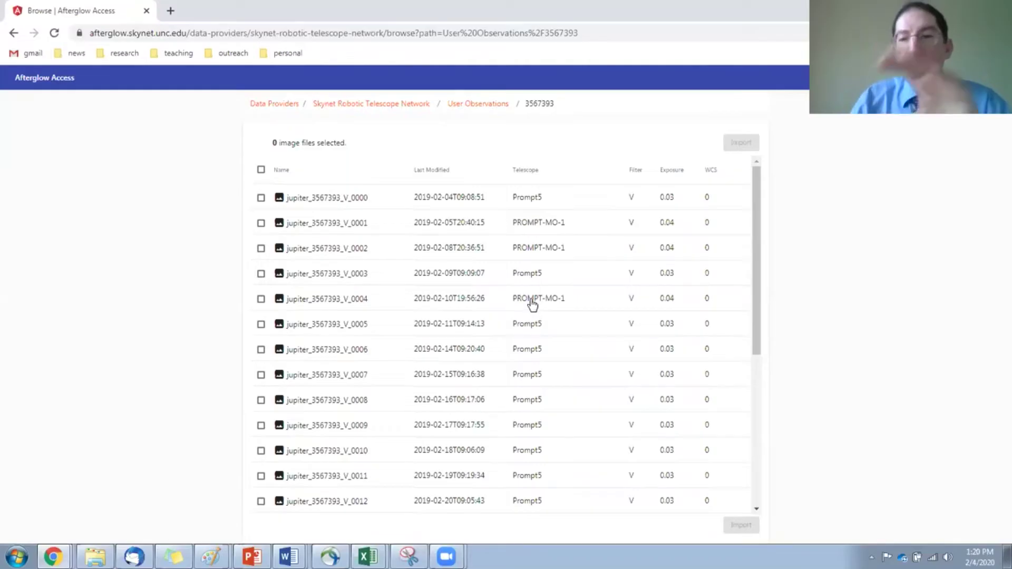
{"action": "scroll", "coordinate": [533, 314], "scroll_direction": "down", "scroll_amount": 2}
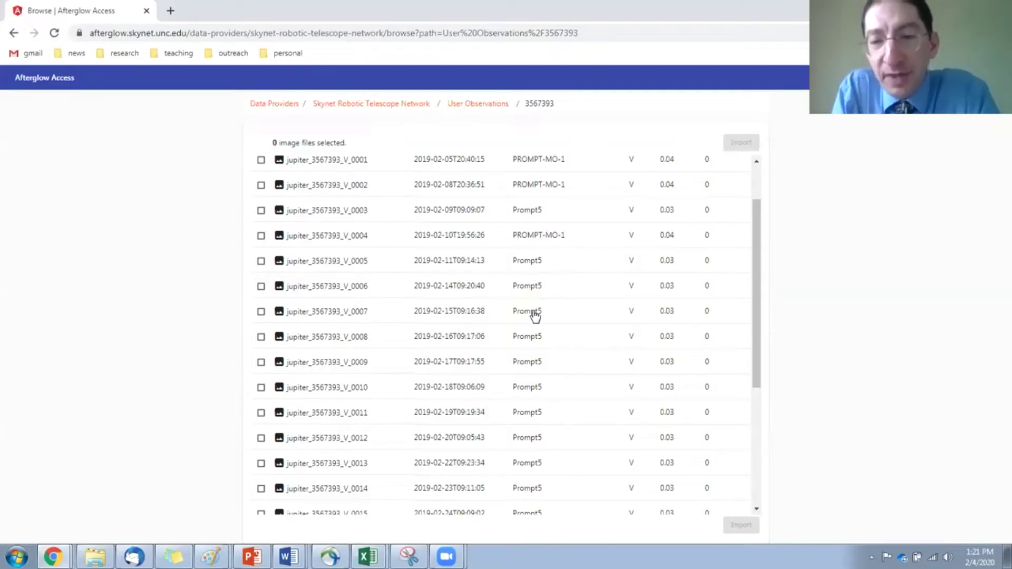
{"action": "scroll", "coordinate": [505, 318], "scroll_direction": "down", "scroll_amount": 5}
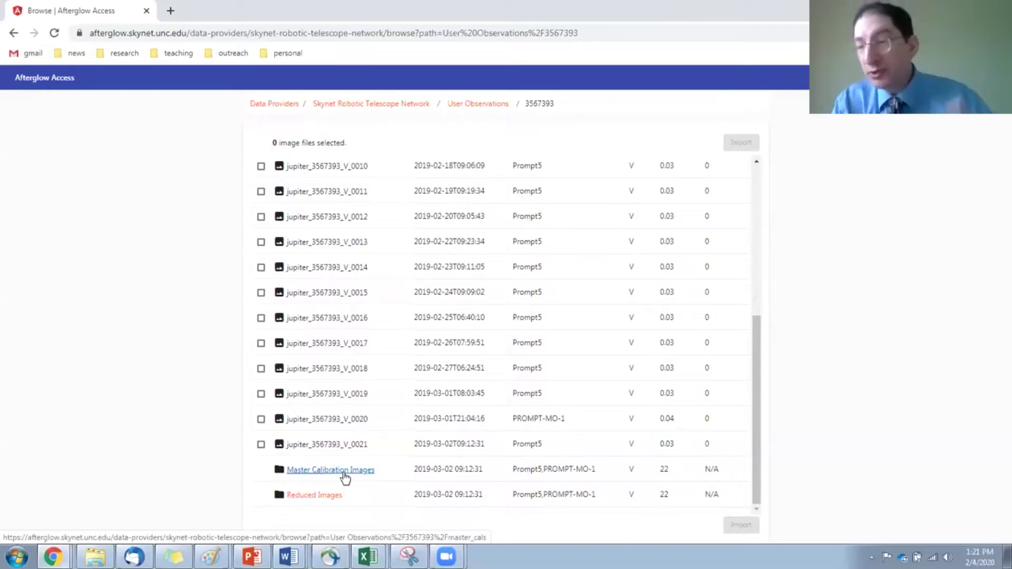
Step: In Reduced Images, select only jupiter_3567393_V_0015_reduced and import it into the workbench
{"action": "left_click", "coordinate": [304, 496]}
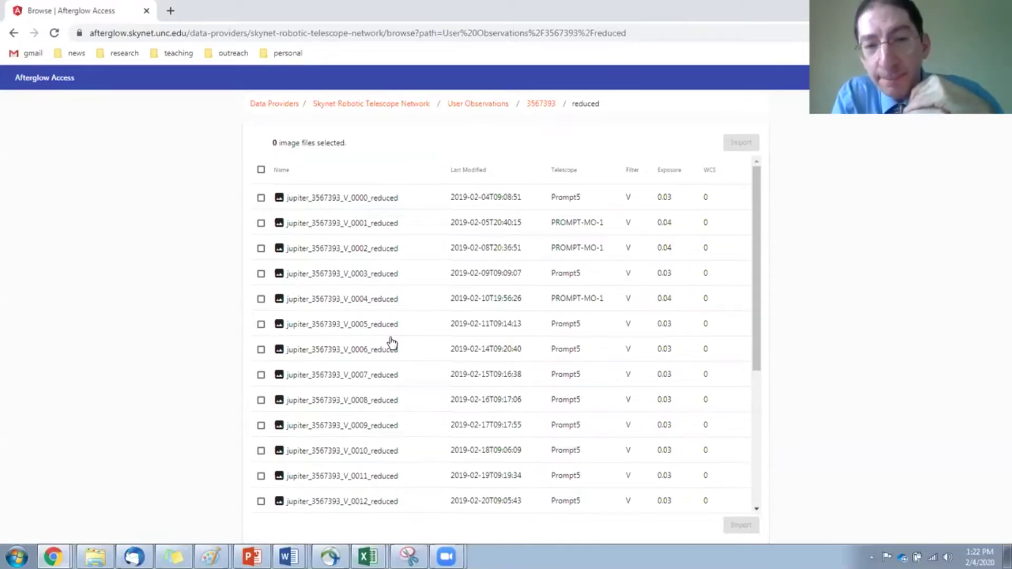
{"action": "left_click", "coordinate": [261, 170]}
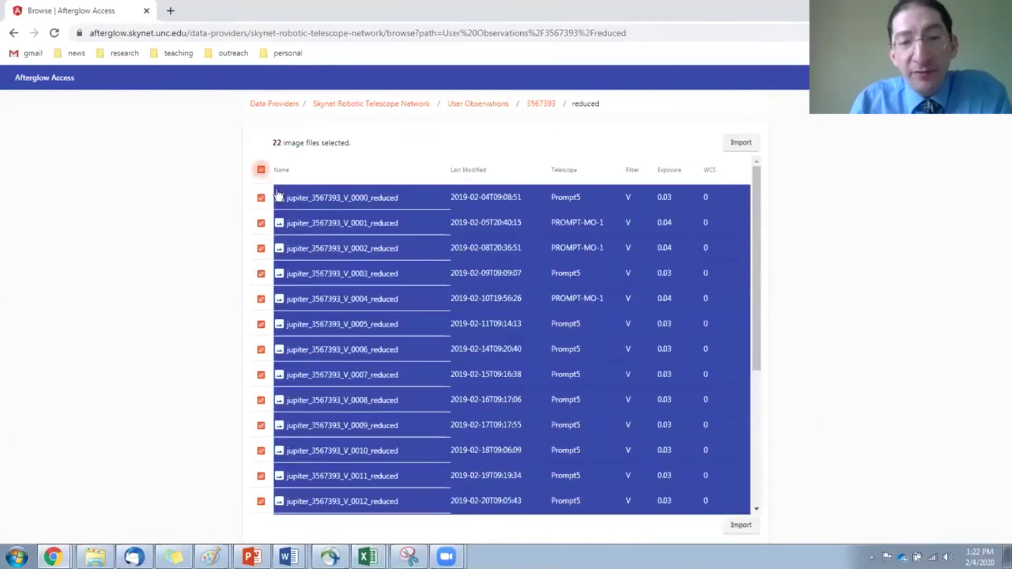
{"action": "scroll", "coordinate": [345, 281], "scroll_direction": "down", "scroll_amount": 5}
{"action": "scroll", "coordinate": [348, 282], "scroll_direction": "up", "scroll_amount": 5}
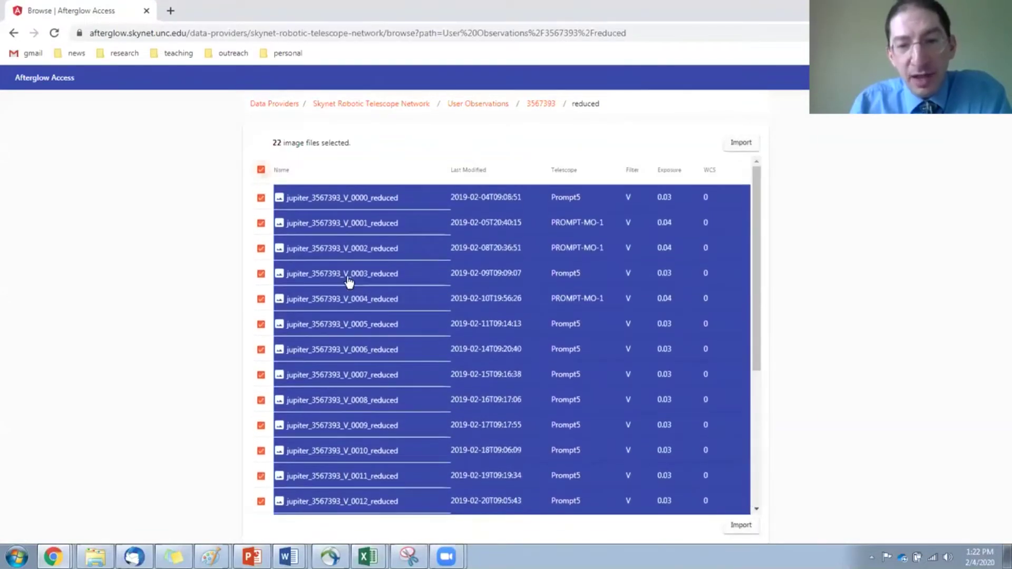
{"action": "left_click", "coordinate": [261, 170]}
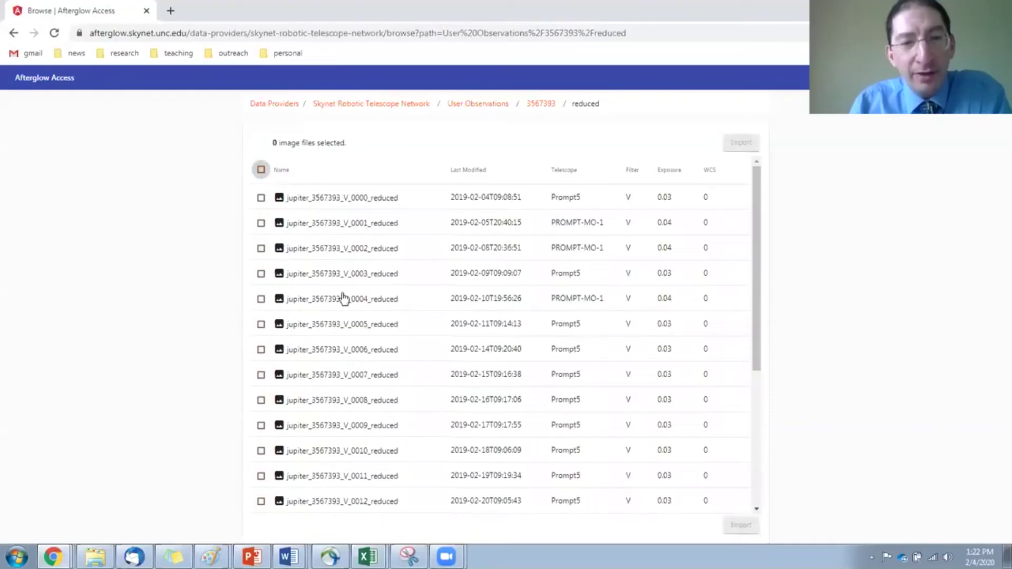
{"action": "scroll", "coordinate": [343, 299], "scroll_direction": "down", "scroll_amount": 3}
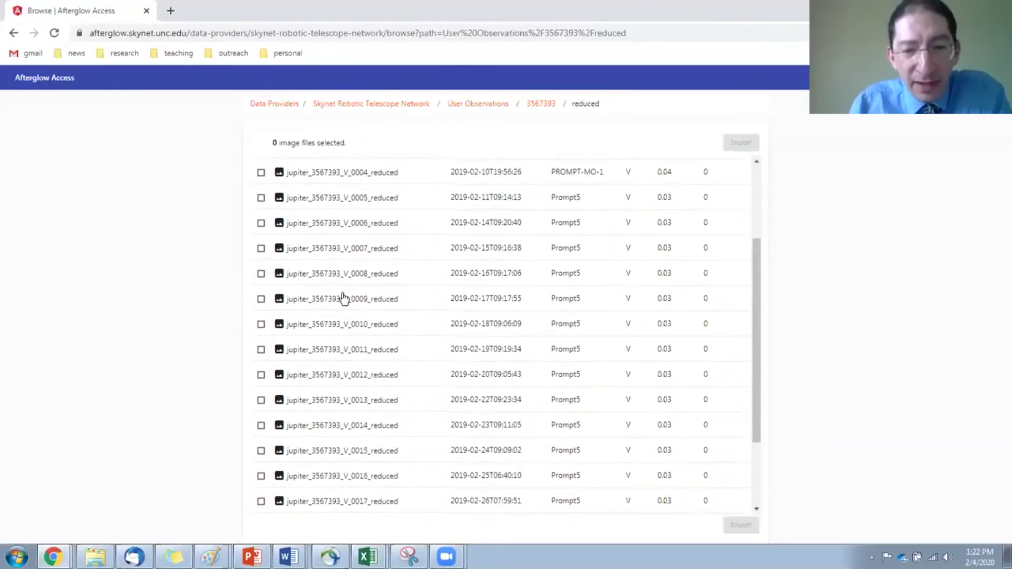
{"action": "scroll", "coordinate": [474, 315], "scroll_direction": "down", "scroll_amount": 1}
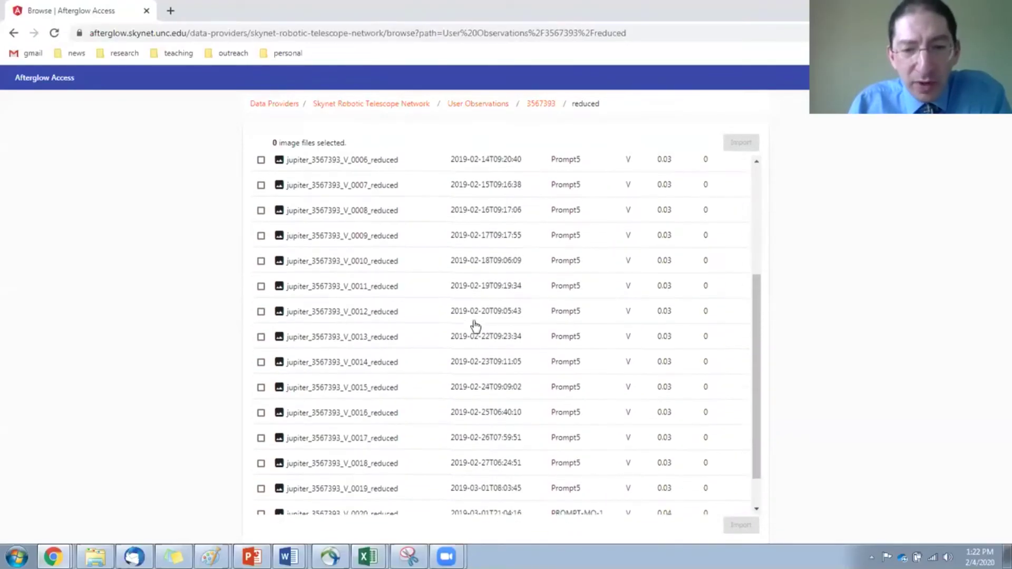
{"action": "left_click", "coordinate": [362, 394]}
{"action": "left_click", "coordinate": [740, 144]}
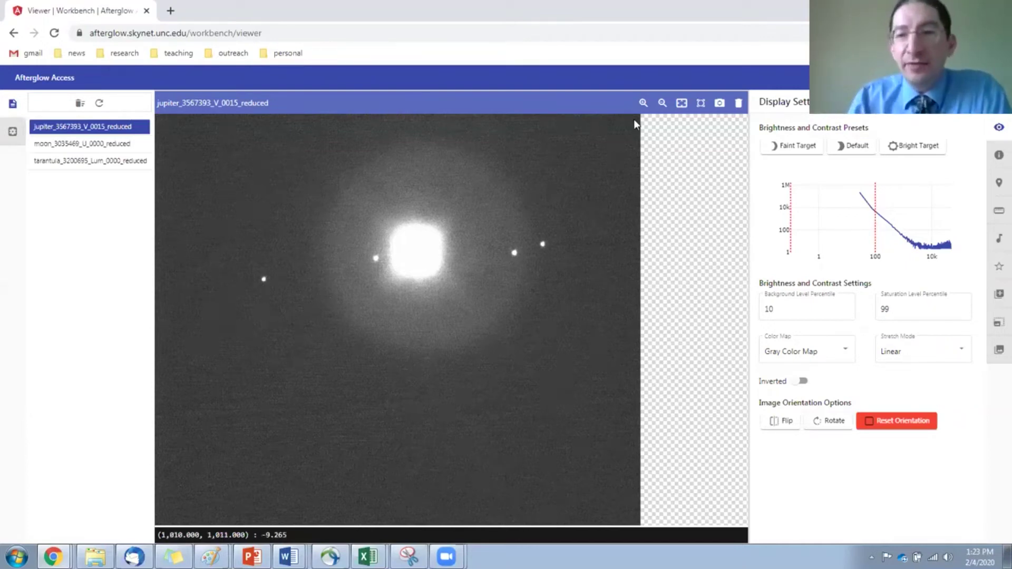
Step: Try the zoom in, zoom out, fit-to-view and 1:1 controls on the Jupiter image
{"action": "left_click", "coordinate": [642, 104]}
{"action": "left_click", "coordinate": [642, 104]}
{"action": "left_click", "coordinate": [642, 104]}
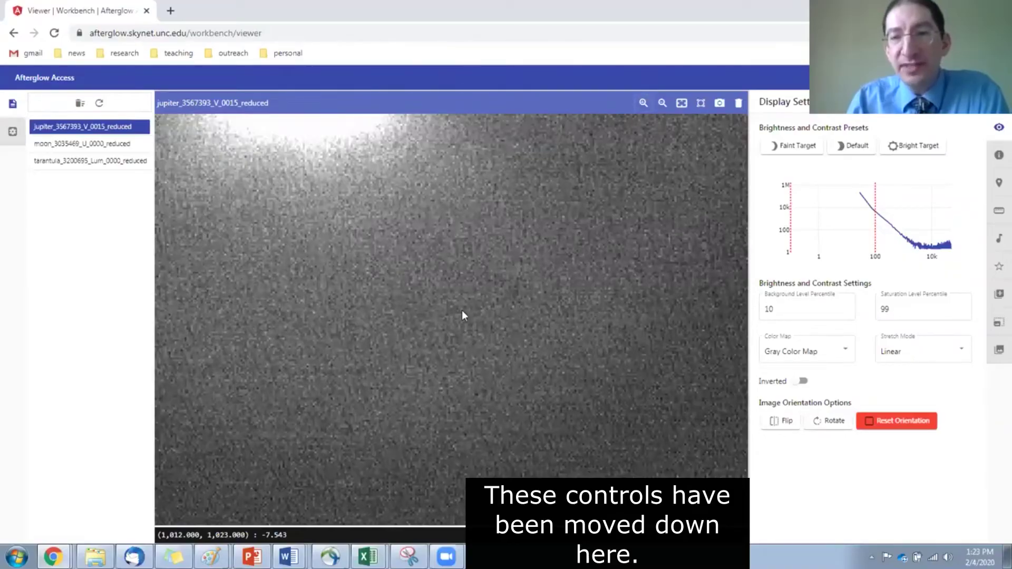
{"action": "left_click", "coordinate": [662, 103]}
{"action": "left_click", "coordinate": [663, 103]}
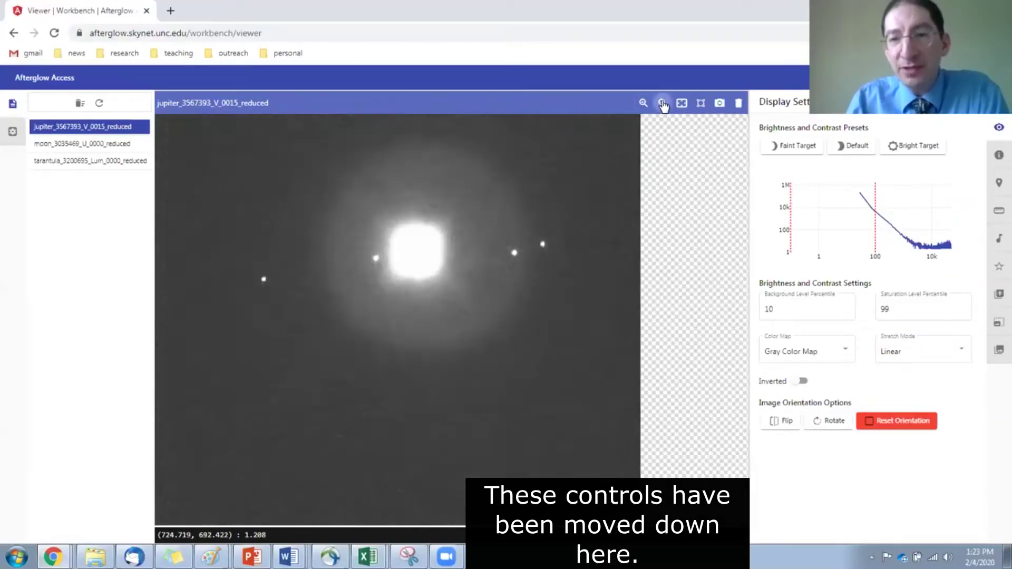
{"action": "left_click", "coordinate": [663, 103]}
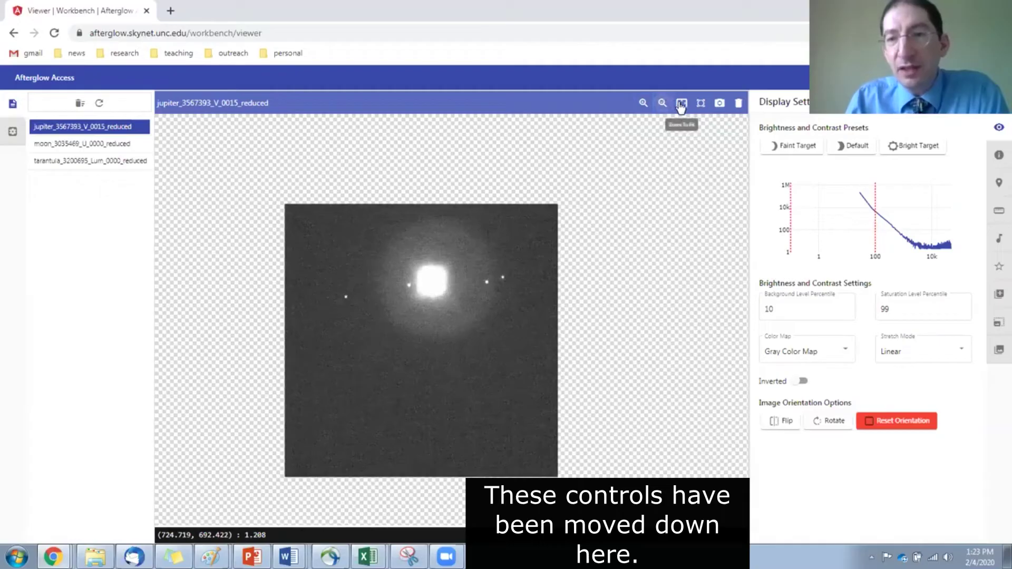
{"action": "left_click", "coordinate": [681, 104]}
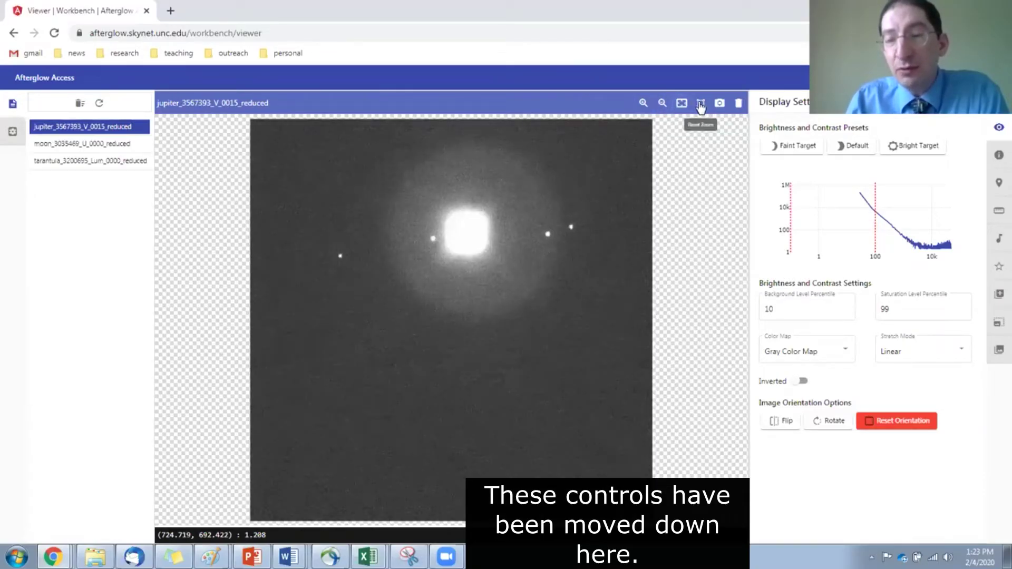
{"action": "left_click", "coordinate": [701, 105]}
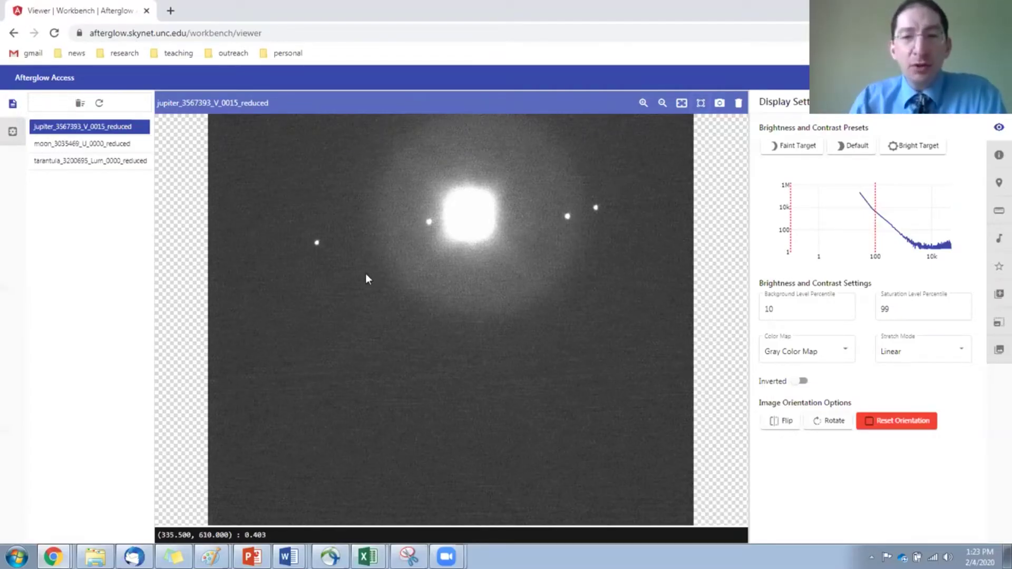
Step: Pan and zoom to centre Jupiter with its four moons in the viewer
{"action": "left_click_drag", "start_coordinate": [365, 277], "coordinate": [359, 371]}
{"action": "scroll", "coordinate": [457, 328], "scroll_direction": "up", "scroll_amount": 3}
{"action": "scroll", "coordinate": [457, 327], "scroll_direction": "up", "scroll_amount": 2}
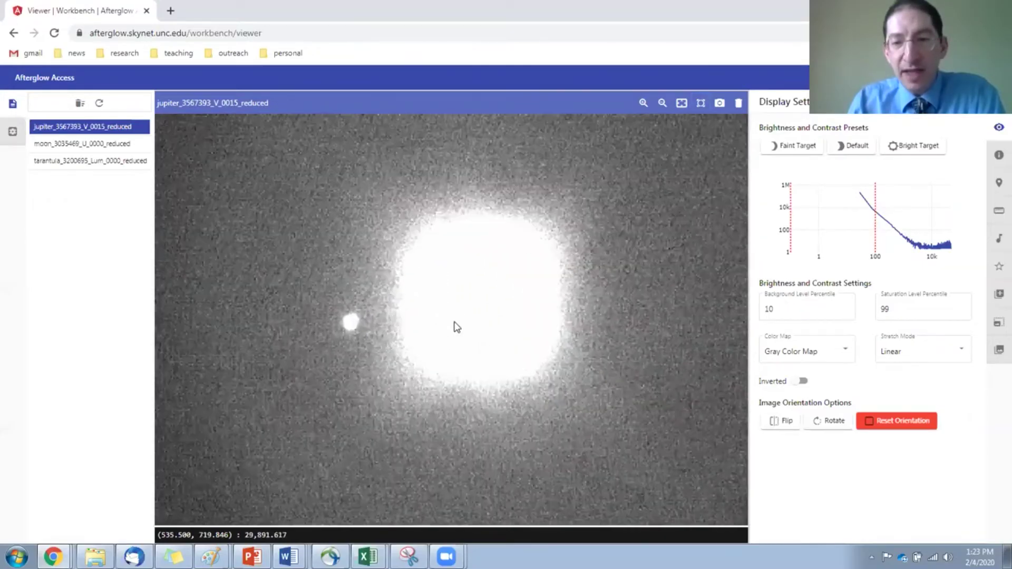
{"action": "scroll", "coordinate": [457, 327], "scroll_direction": "up", "scroll_amount": 3}
{"action": "scroll", "coordinate": [456, 327], "scroll_direction": "down", "scroll_amount": 5}
{"action": "scroll", "coordinate": [205, 203], "scroll_direction": "up", "scroll_amount": 4}
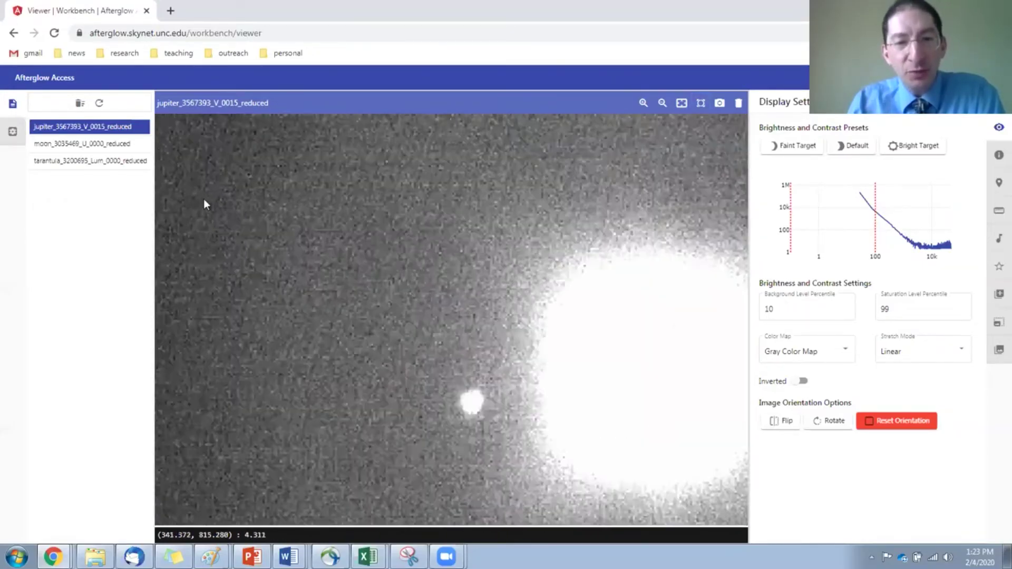
{"action": "scroll", "coordinate": [206, 203], "scroll_direction": "down", "scroll_amount": 4}
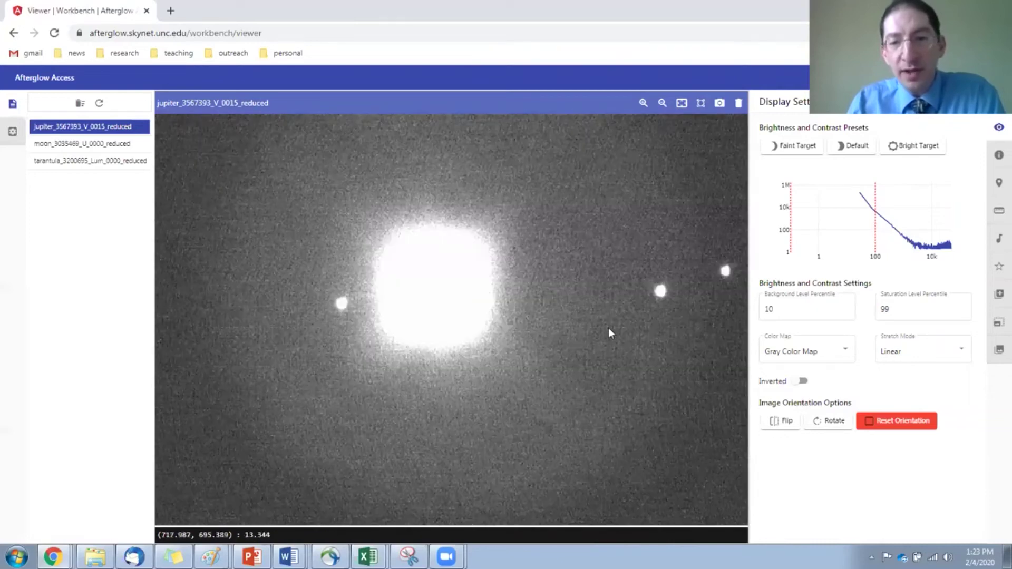
{"action": "left_click_drag", "start_coordinate": [464, 305], "coordinate": [492, 330]}
{"action": "left_click", "coordinate": [643, 103]}
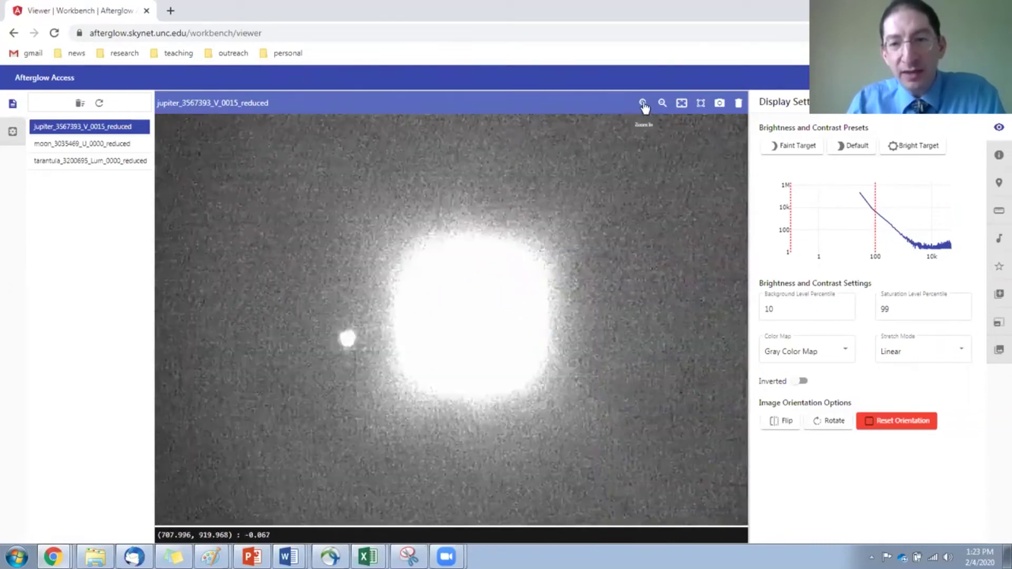
{"action": "left_click", "coordinate": [643, 105]}
{"action": "scroll", "coordinate": [513, 261], "scroll_direction": "down", "scroll_amount": 2}
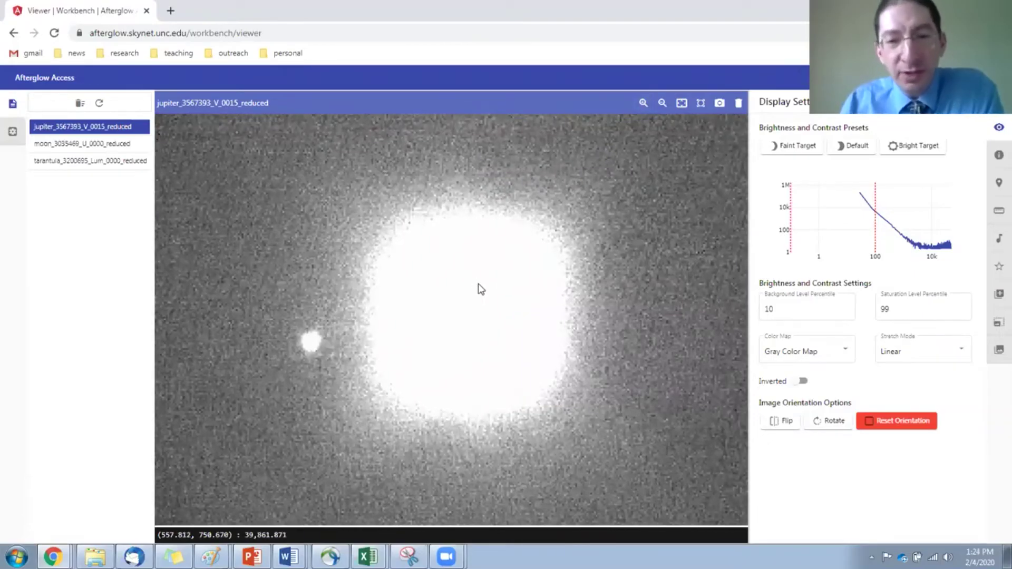
{"action": "scroll", "coordinate": [481, 288], "scroll_direction": "down", "scroll_amount": 3}
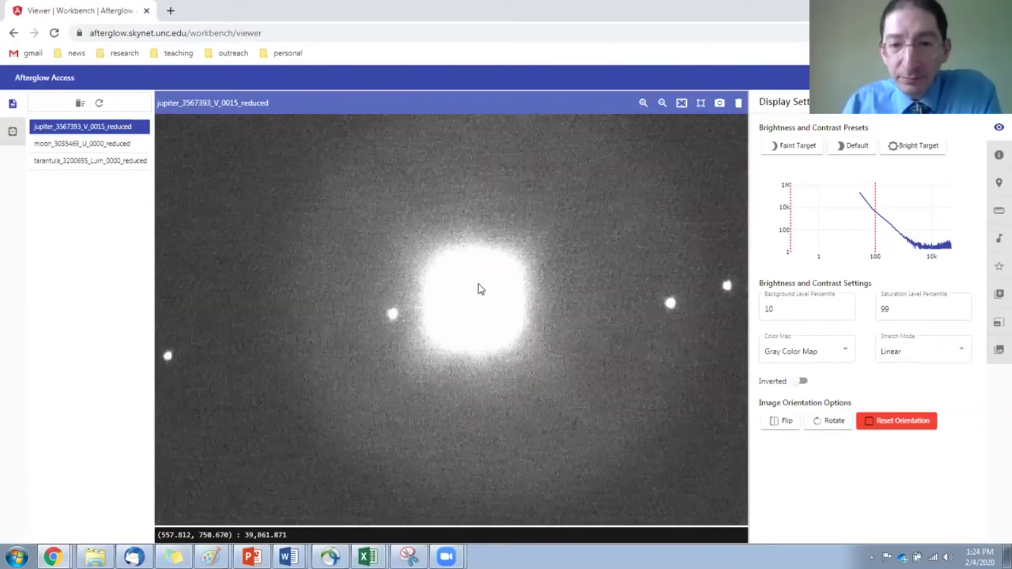
{"action": "scroll", "coordinate": [481, 289], "scroll_direction": "down", "scroll_amount": 1}
{"action": "left_click_drag", "start_coordinate": [481, 285], "coordinate": [488, 287]}
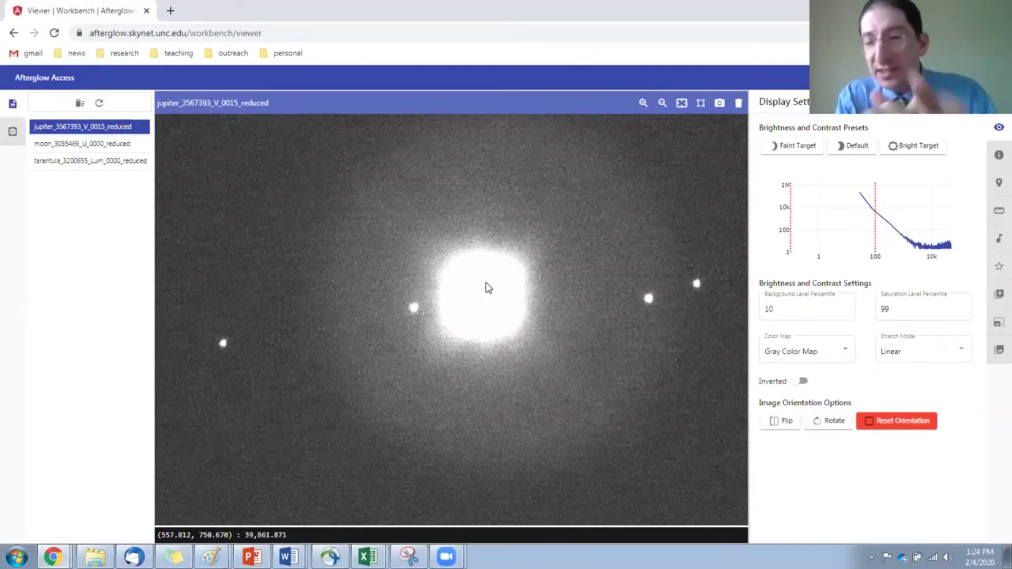
Step: Apply the Bright Target stretch preset, giving a 99.999 saturation percentile
{"action": "left_click", "coordinate": [849, 155]}
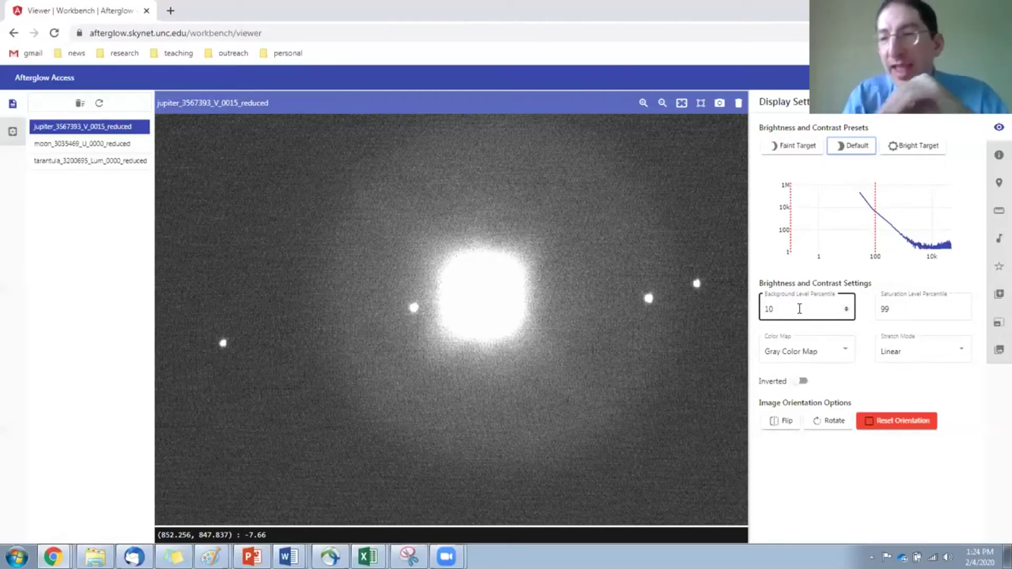
{"action": "left_click", "coordinate": [957, 304]}
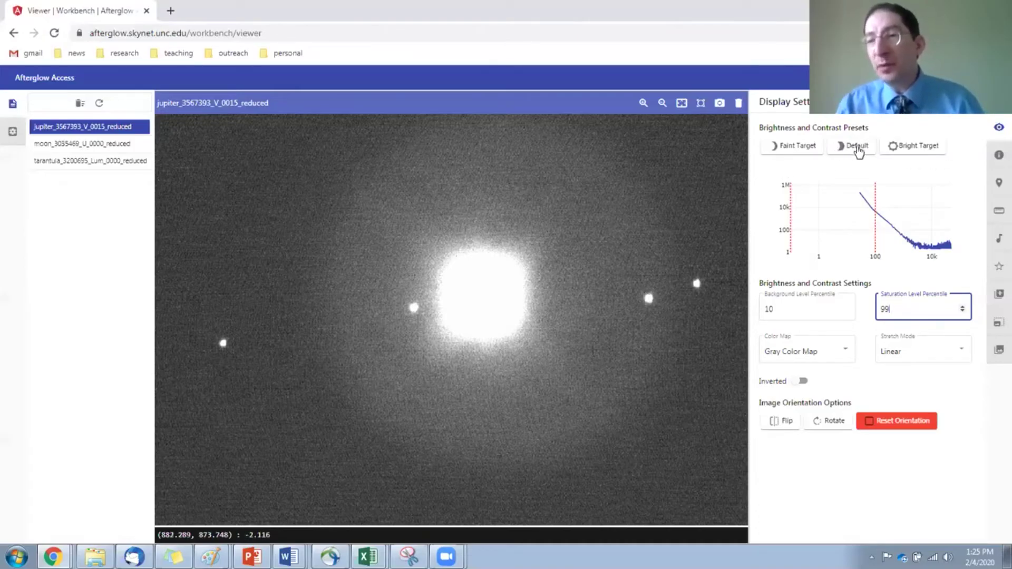
{"action": "left_click", "coordinate": [916, 150]}
{"action": "left_click", "coordinate": [778, 308]}
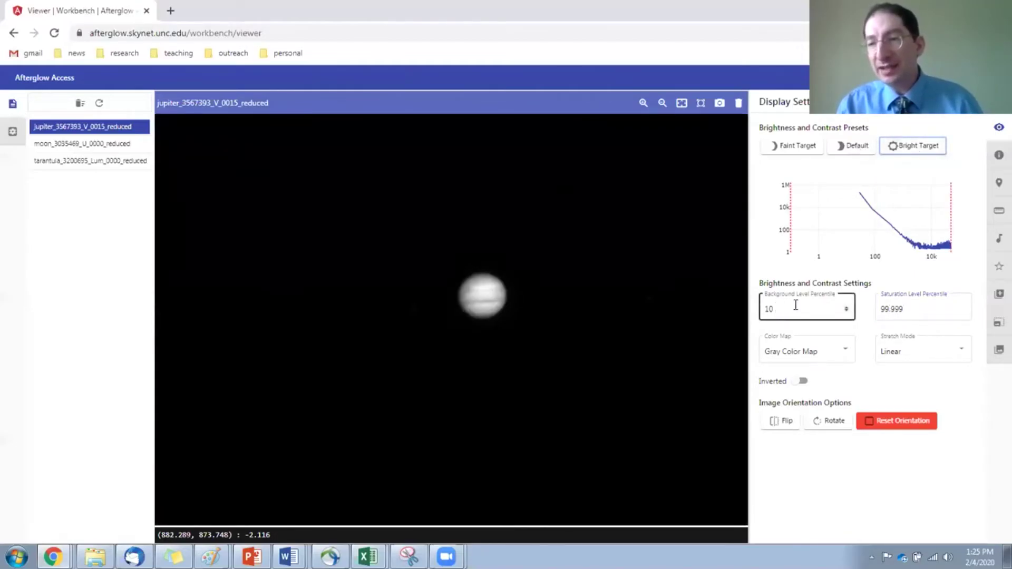
{"action": "left_click", "coordinate": [914, 307]}
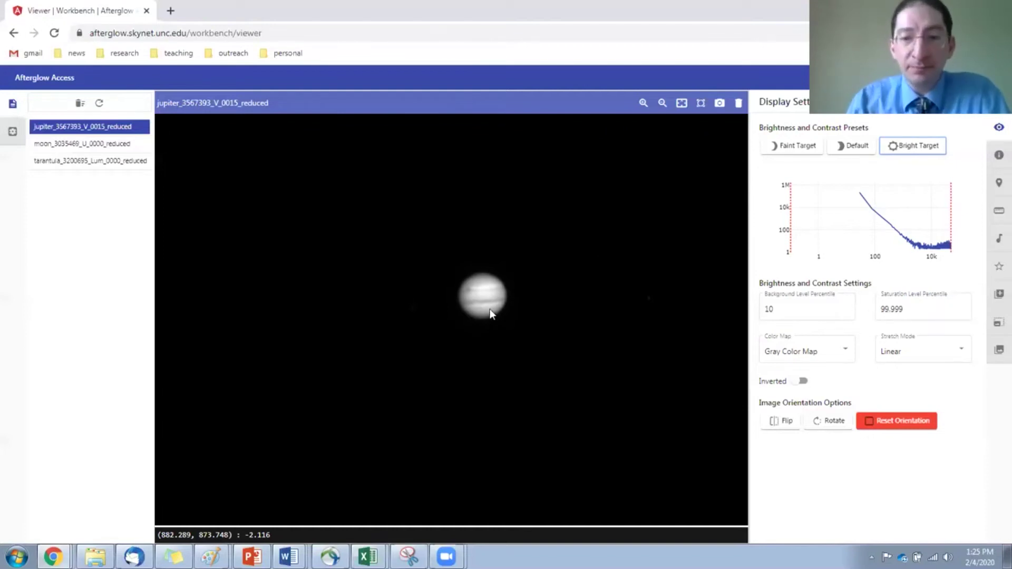
{"action": "scroll", "coordinate": [489, 309], "scroll_direction": "up", "scroll_amount": 5}
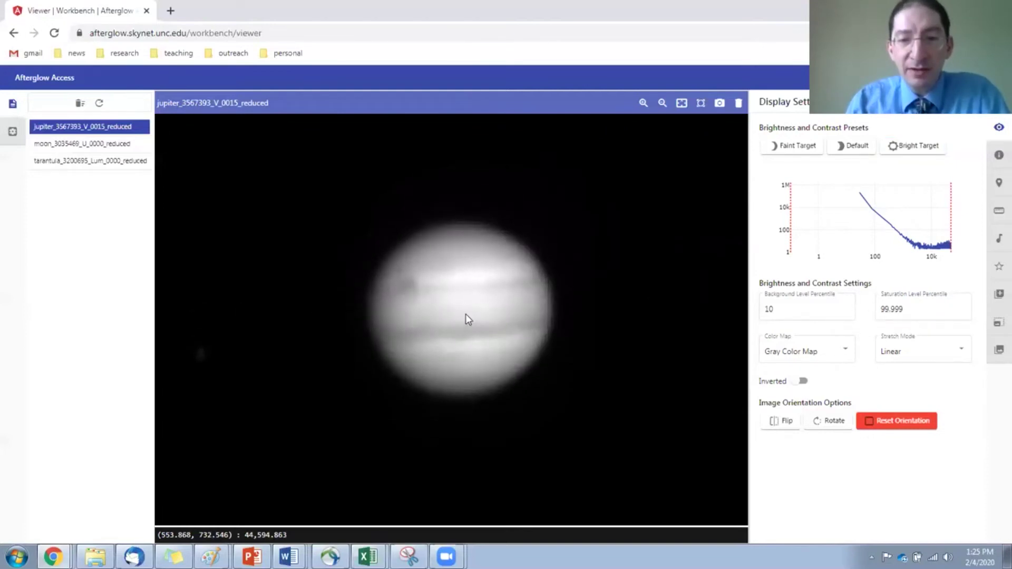
Step: Zoom in on Jupiter's cloud-banded disk with the mouse wheel
{"action": "scroll", "coordinate": [466, 315], "scroll_direction": "up", "scroll_amount": 2}
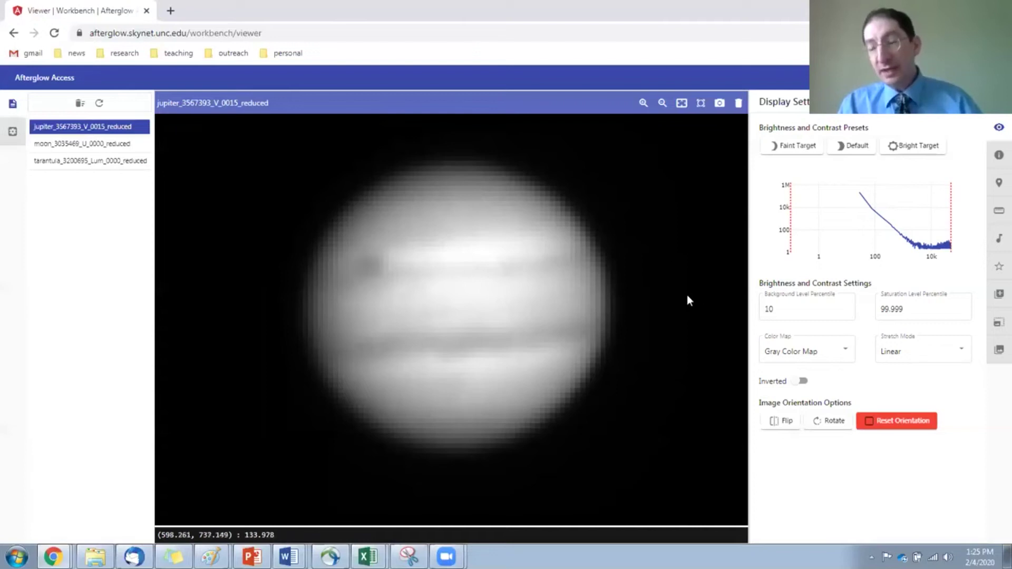
Step: Flip Jupiter, rotate it twice, recentre it, then download and open a JPG snapshot
{"action": "left_click", "coordinate": [789, 423]}
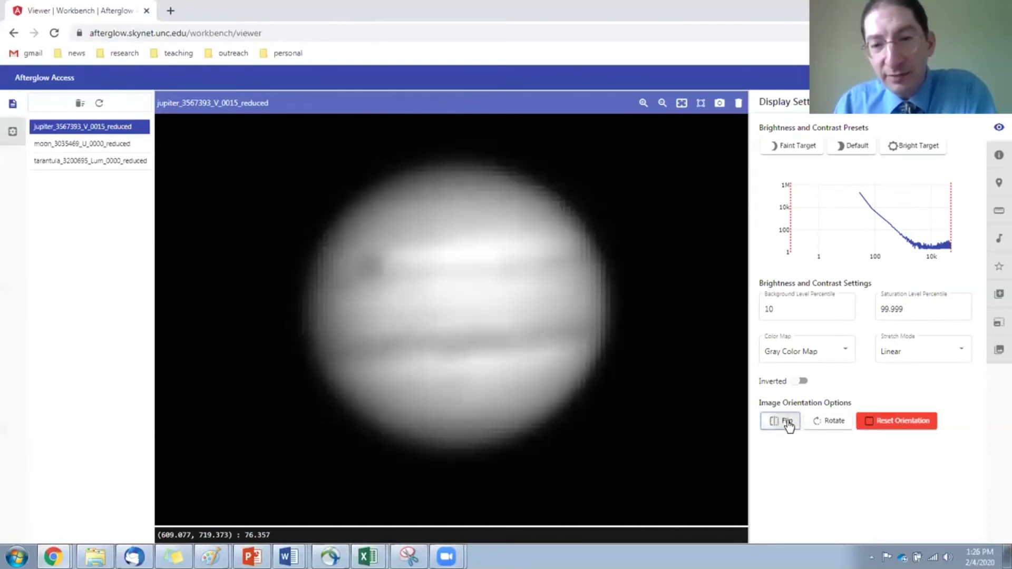
{"action": "left_click", "coordinate": [824, 424]}
{"action": "left_click", "coordinate": [824, 424]}
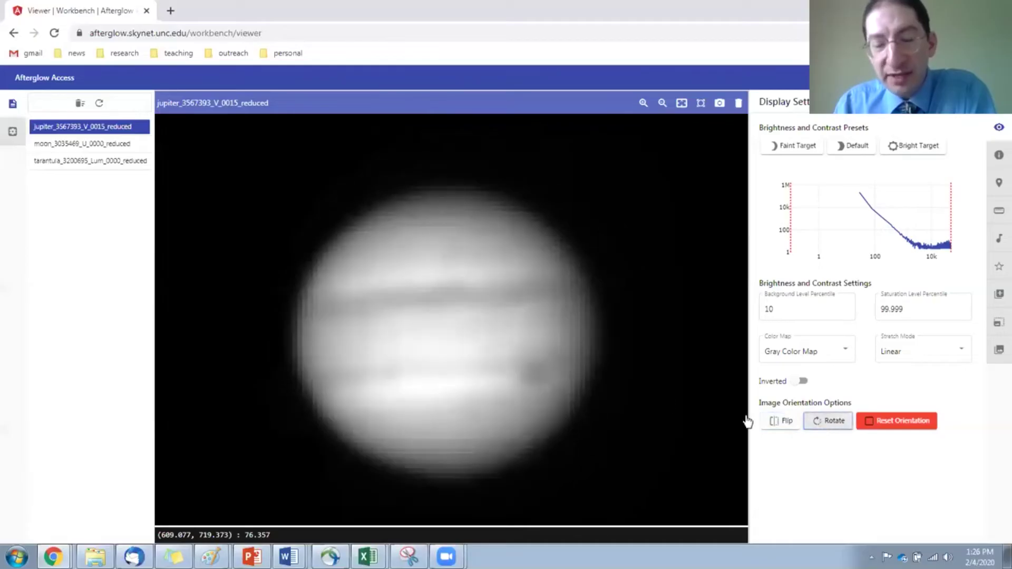
{"action": "left_click_drag", "start_coordinate": [449, 333], "coordinate": [456, 315]}
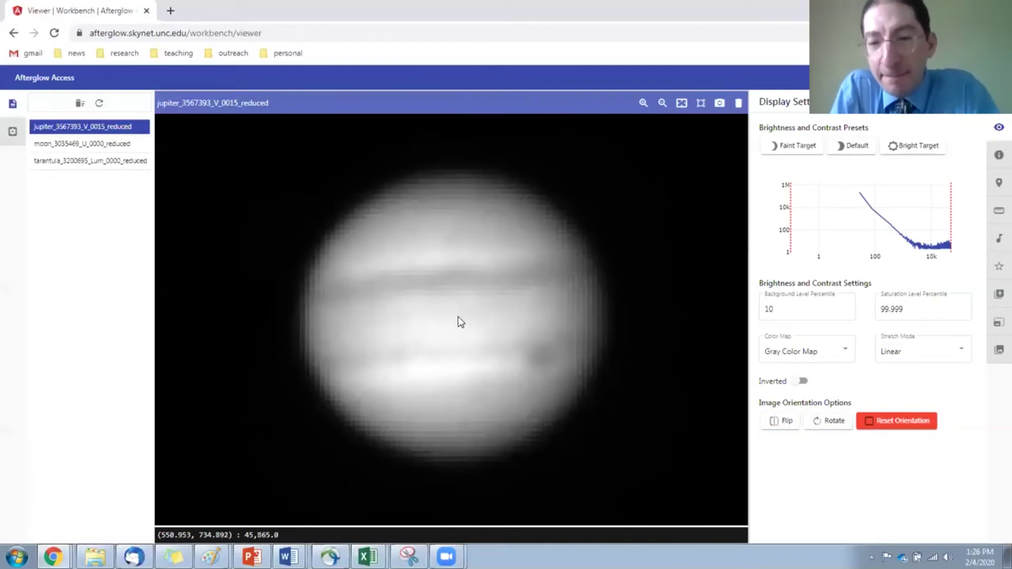
{"action": "scroll", "coordinate": [458, 320], "scroll_direction": "up", "scroll_amount": 1}
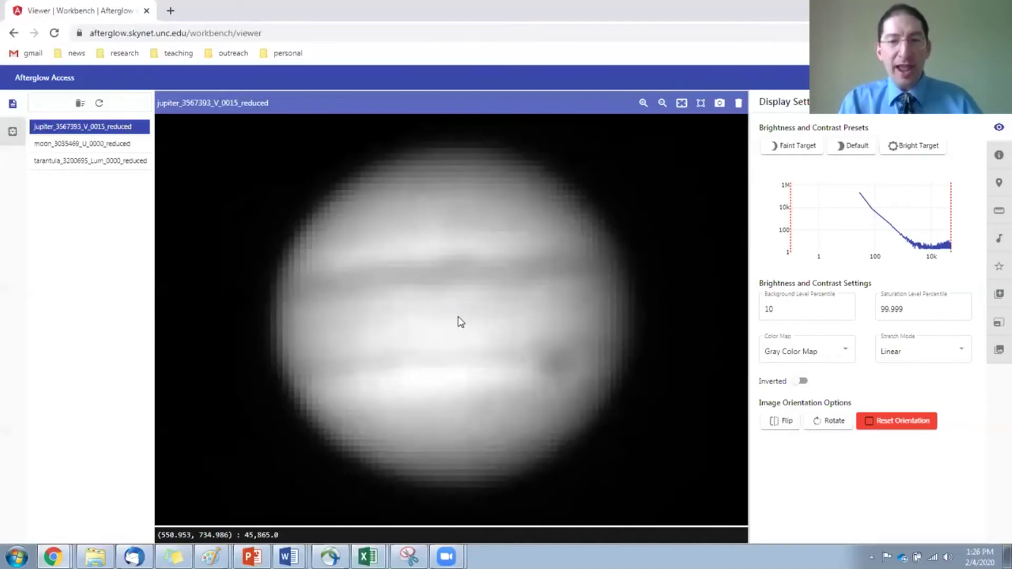
{"action": "left_click_drag", "start_coordinate": [459, 320], "coordinate": [466, 319]}
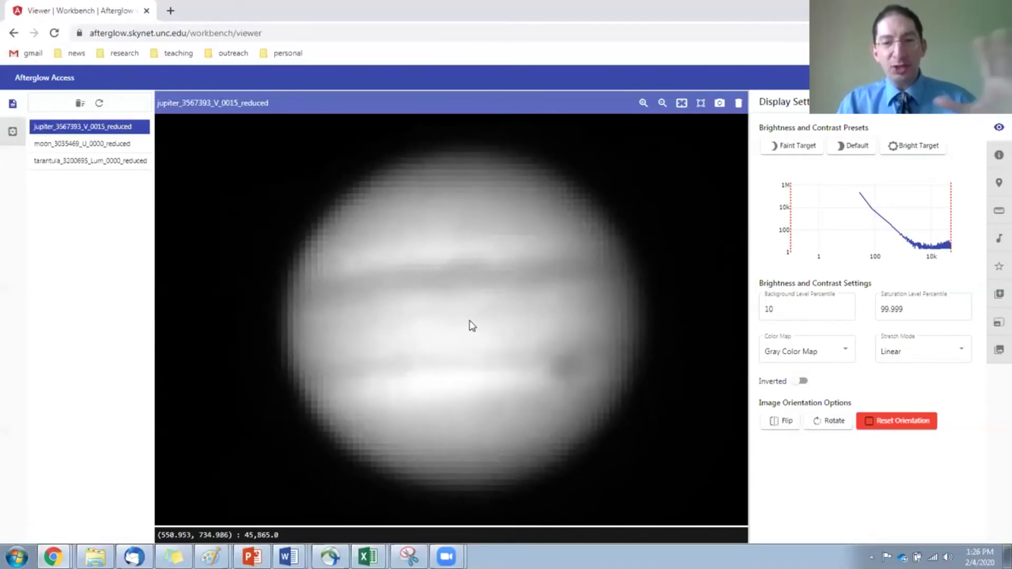
{"action": "left_click", "coordinate": [719, 103]}
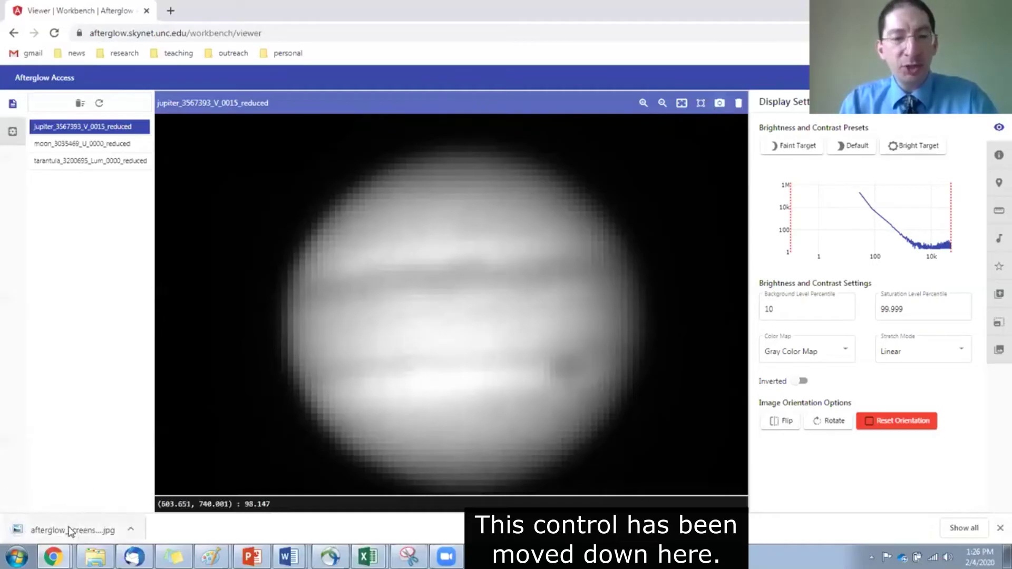
{"action": "left_click", "coordinate": [72, 528]}
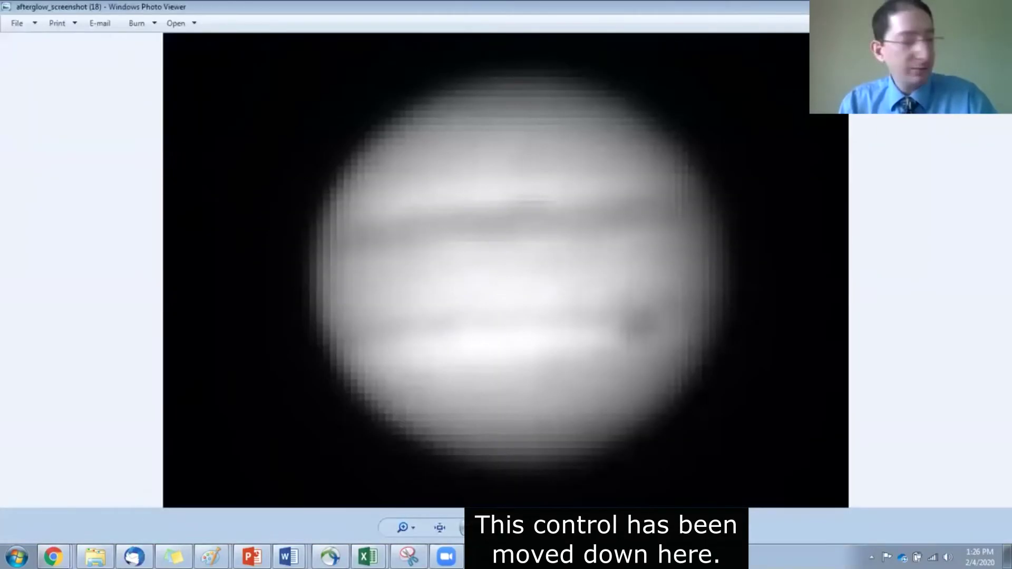
{"action": "key", "text": "alt+Tab"}
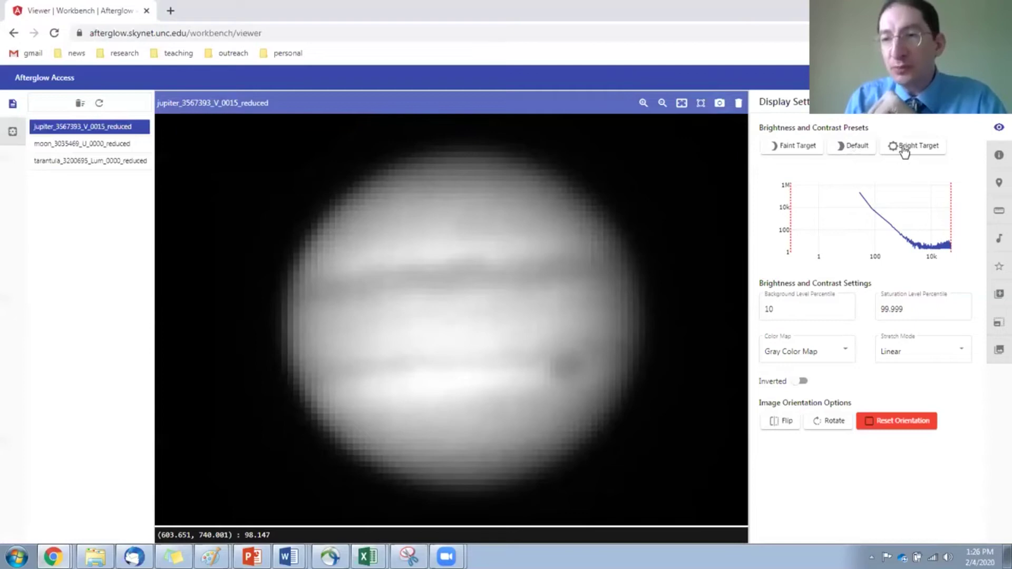
Step: Restore Jupiter's Default preset (10 and 99 percentiles) and frame the planet with its four moons
{"action": "left_click", "coordinate": [848, 151]}
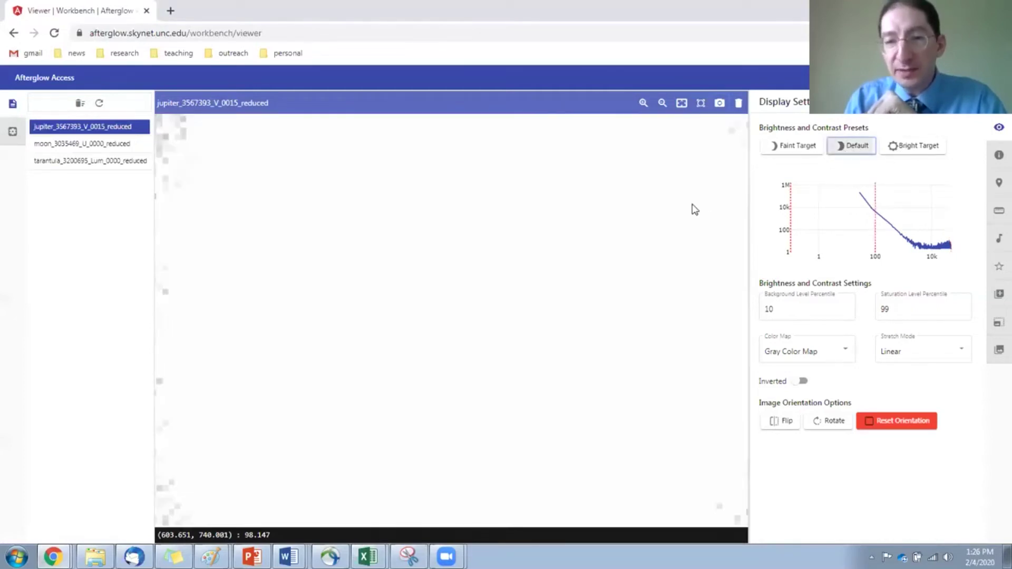
{"action": "scroll", "coordinate": [510, 257], "scroll_direction": "down", "scroll_amount": 2}
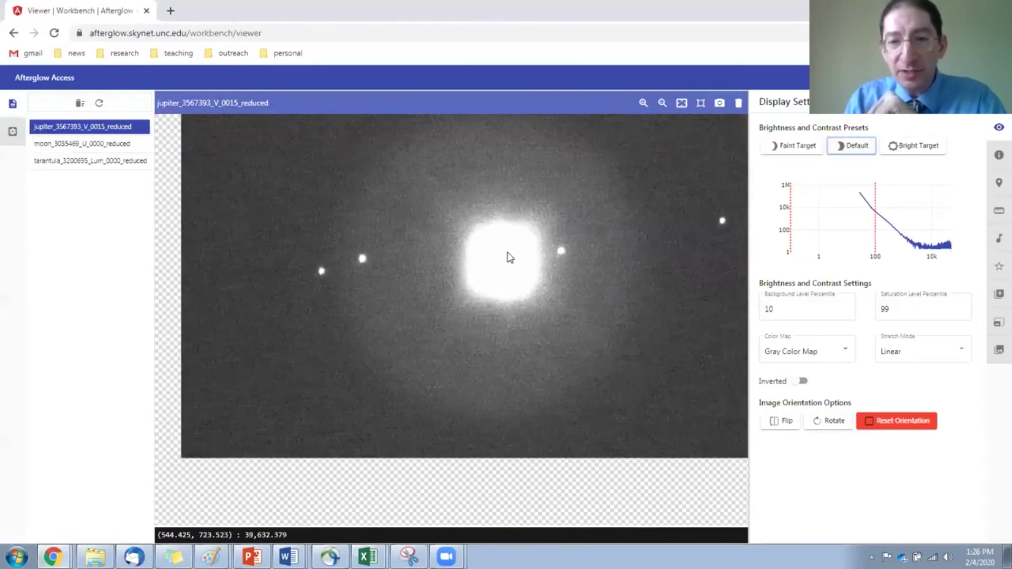
{"action": "left_click_drag", "start_coordinate": [509, 257], "coordinate": [452, 287]}
{"action": "scroll", "coordinate": [453, 291], "scroll_direction": "up", "scroll_amount": 2}
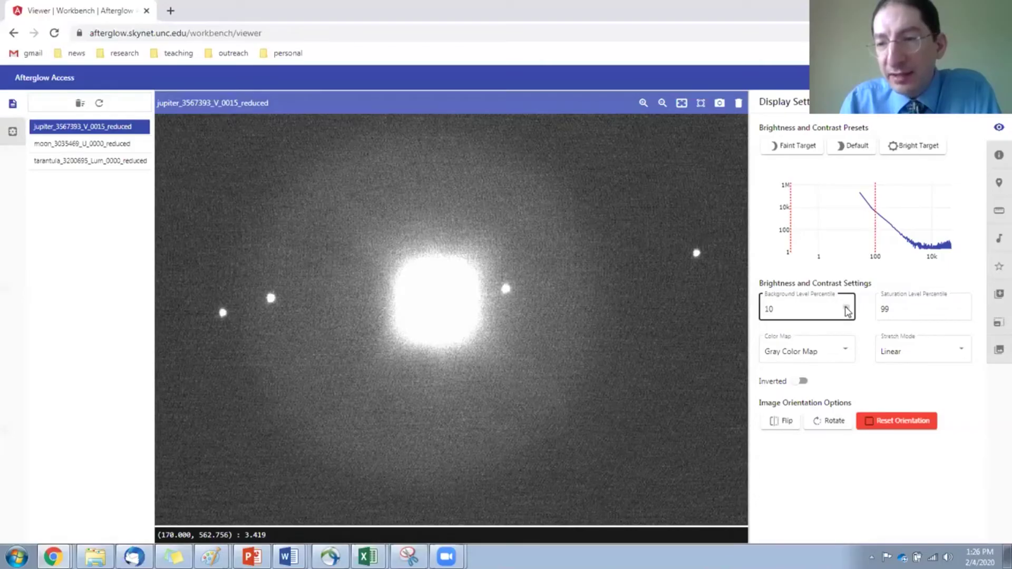
Step: Raise Jupiter's background level percentile to 93 to blacken the sky, then revert to Default
{"action": "key", "text": "BackSpace"}
{"action": "key", "text": "BackSpace"}
{"action": "type", "text": "1.7415"}
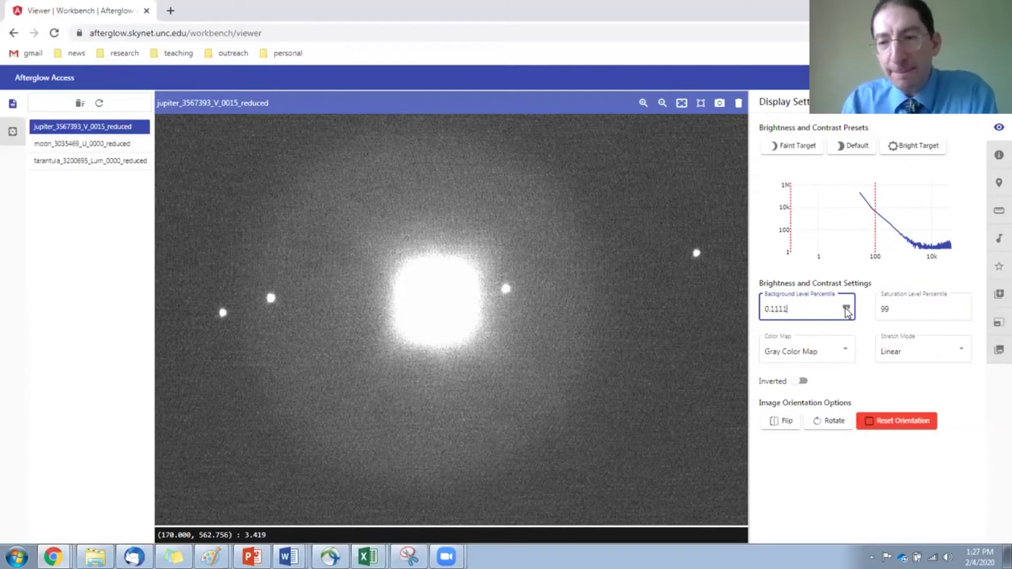
{"action": "left_click", "coordinate": [845, 306]}
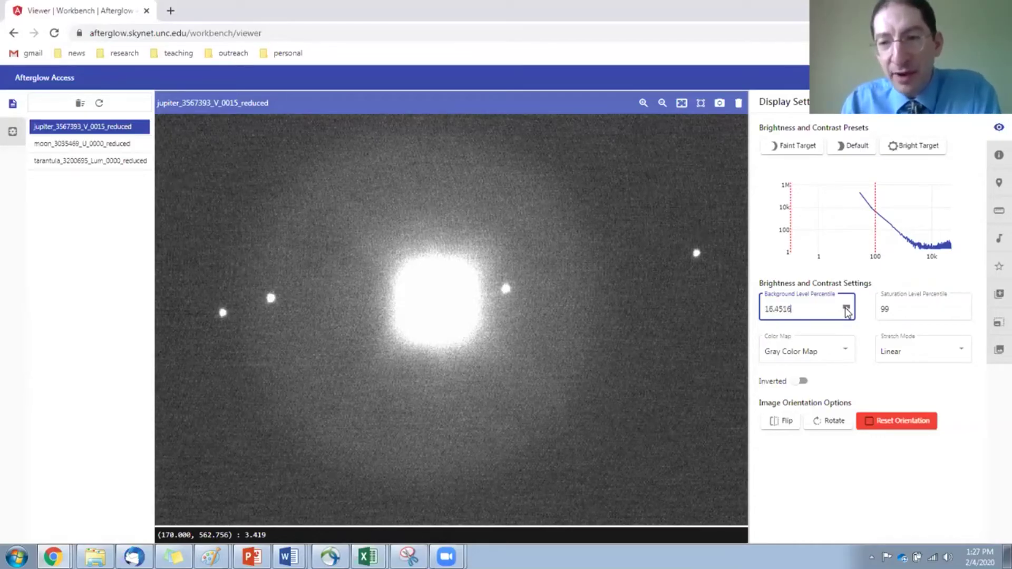
{"action": "left_click_drag", "start_coordinate": [846, 311], "coordinate": [847, 309]}
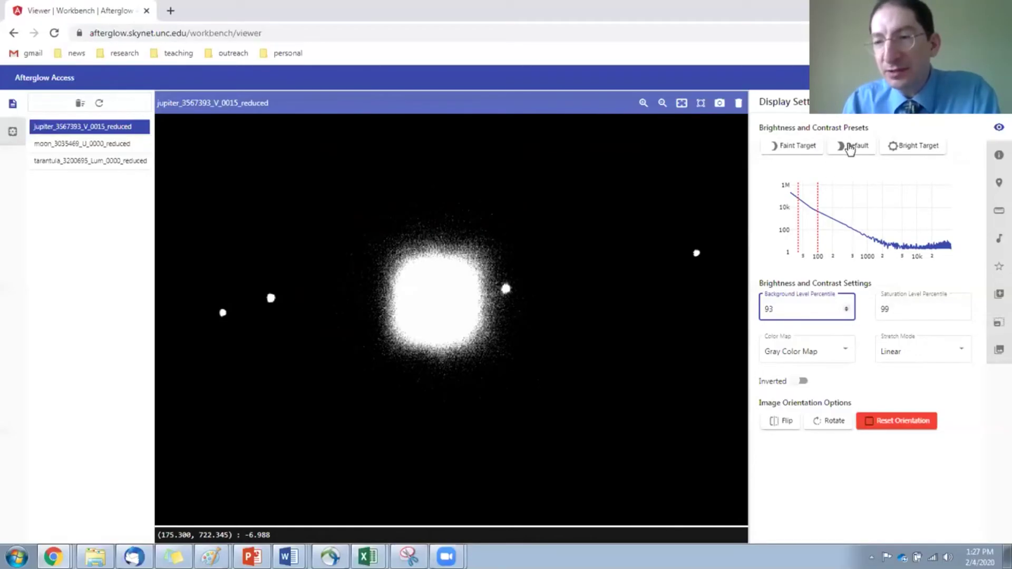
{"action": "left_click", "coordinate": [850, 148]}
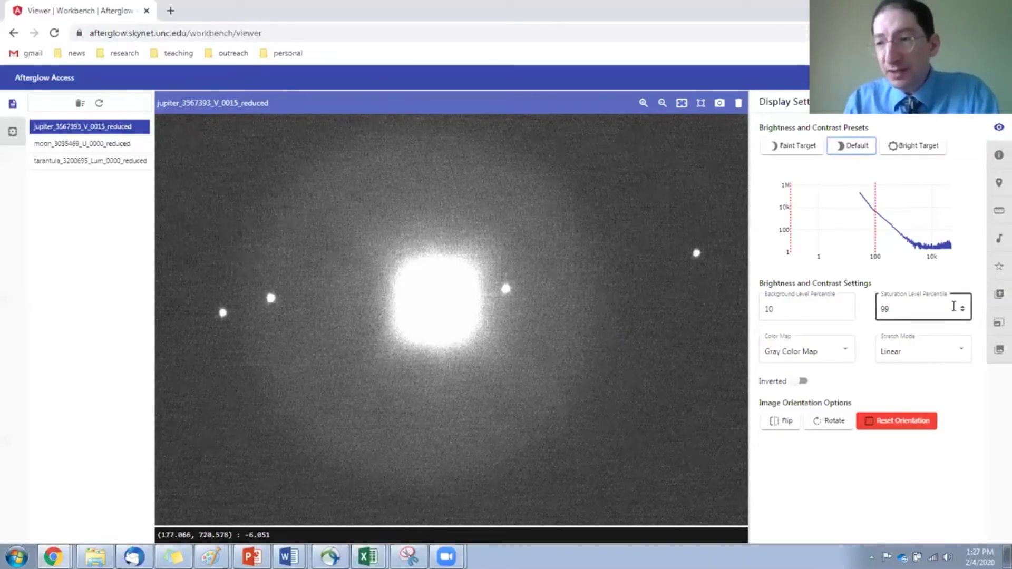
Step: Step Jupiter's saturation level percentile upward until the planet's cloud bands appear
{"action": "type", "text": ".4114"}
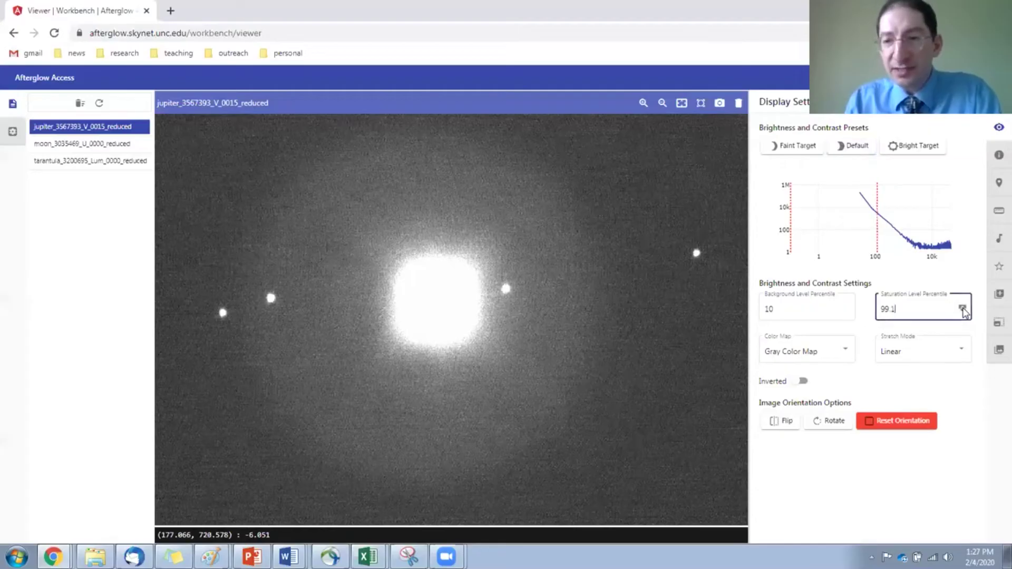
{"action": "left_click", "coordinate": [962, 308]}
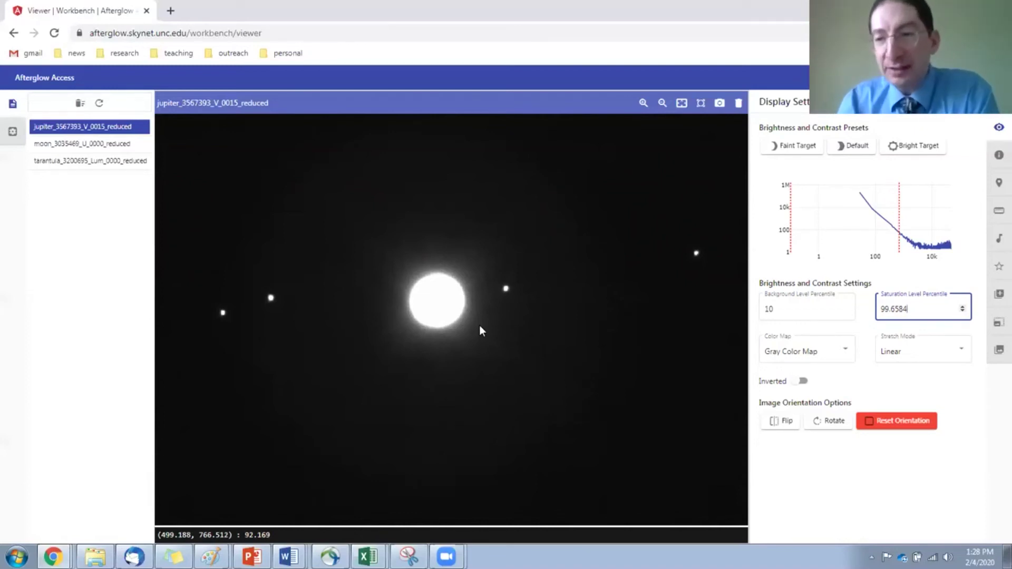
{"action": "left_click", "coordinate": [963, 308]}
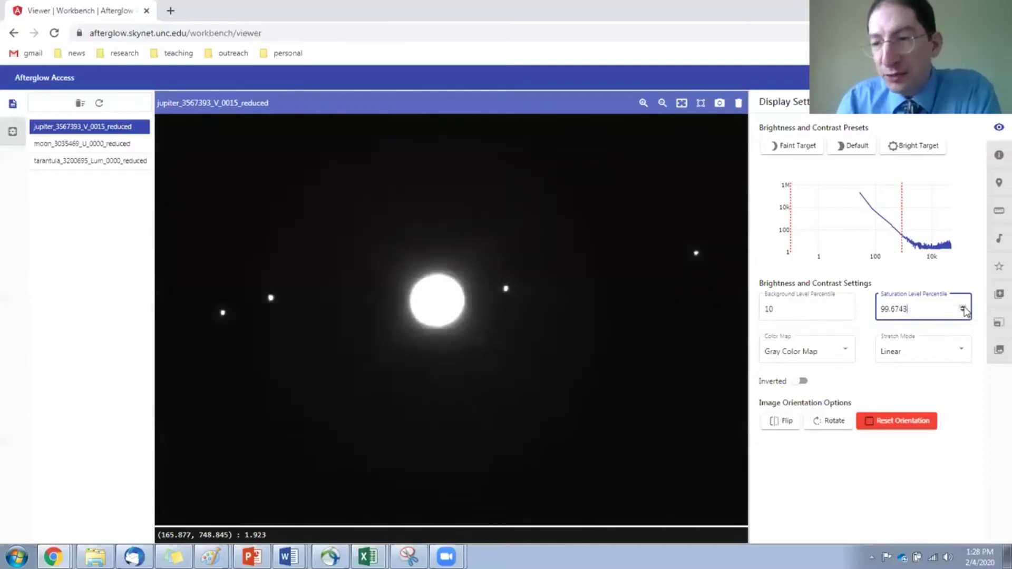
{"action": "left_click", "coordinate": [963, 308]}
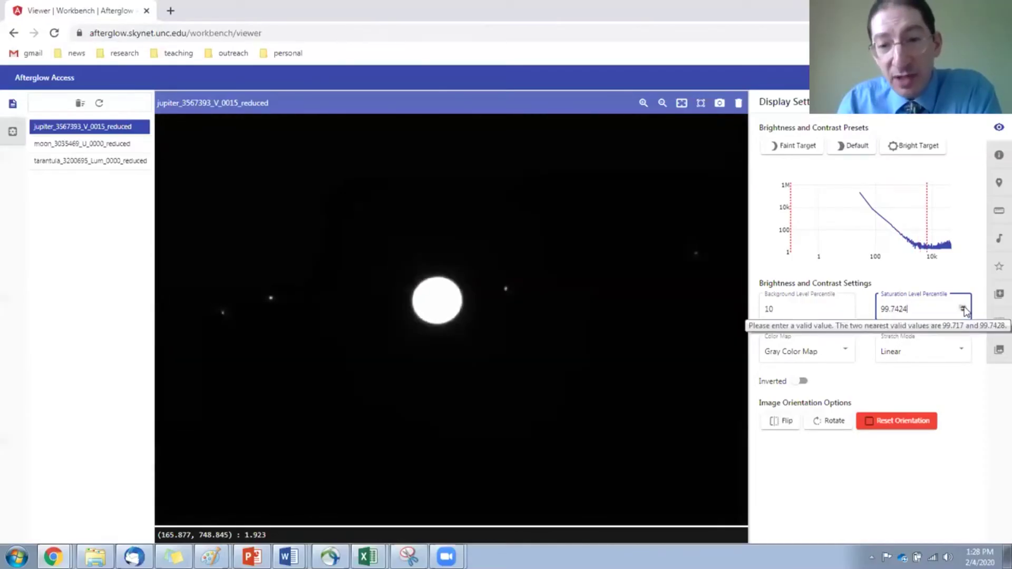
{"action": "left_click", "coordinate": [962, 307]}
{"action": "left_click", "coordinate": [962, 308]}
{"action": "left_click", "coordinate": [962, 307]}
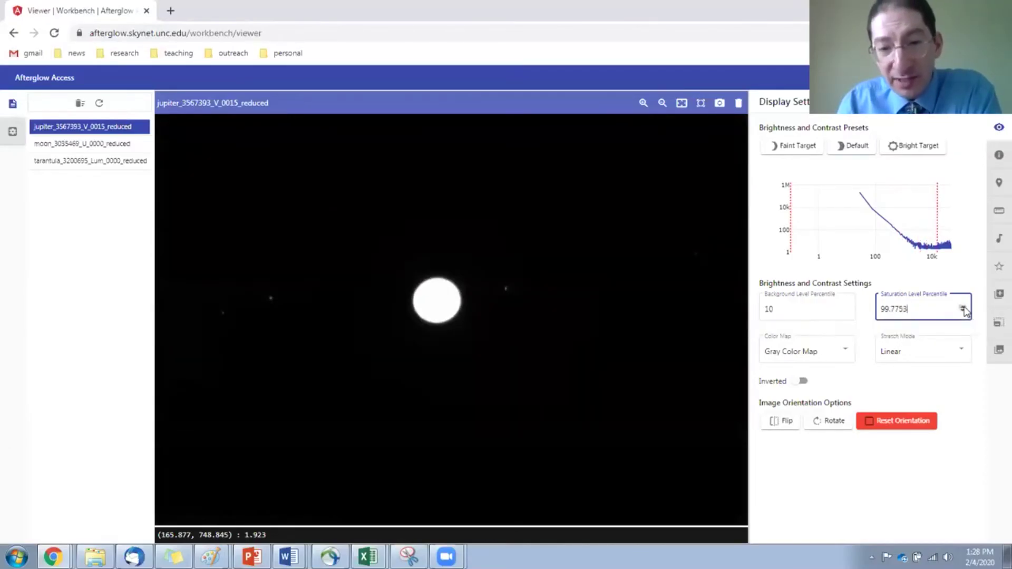
{"action": "left_click", "coordinate": [962, 308]}
{"action": "left_click", "coordinate": [962, 308]}
{"action": "left_click", "coordinate": [963, 308]}
{"action": "left_click", "coordinate": [963, 307]}
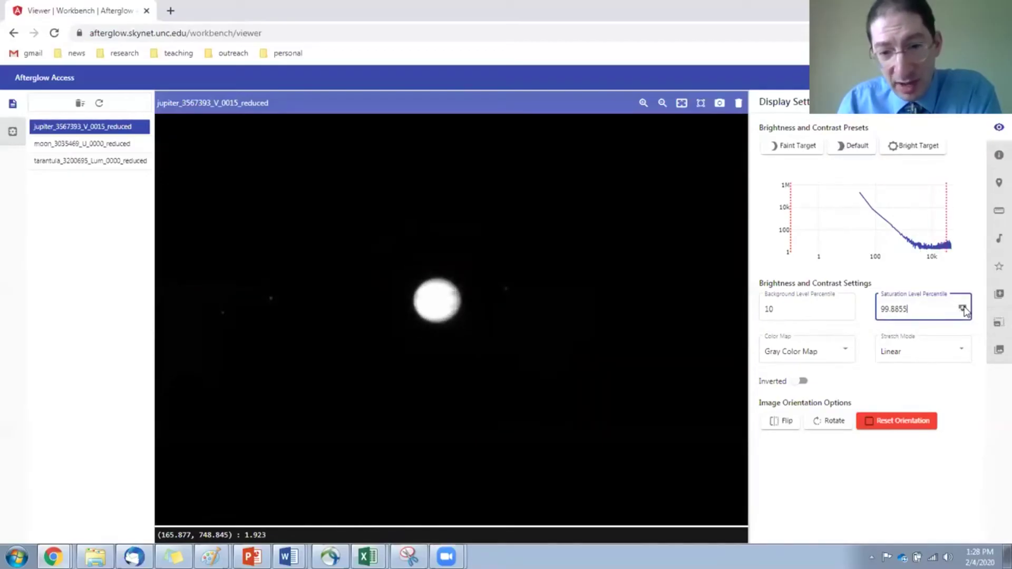
{"action": "left_click", "coordinate": [962, 308]}
{"action": "left_click", "coordinate": [962, 308]}
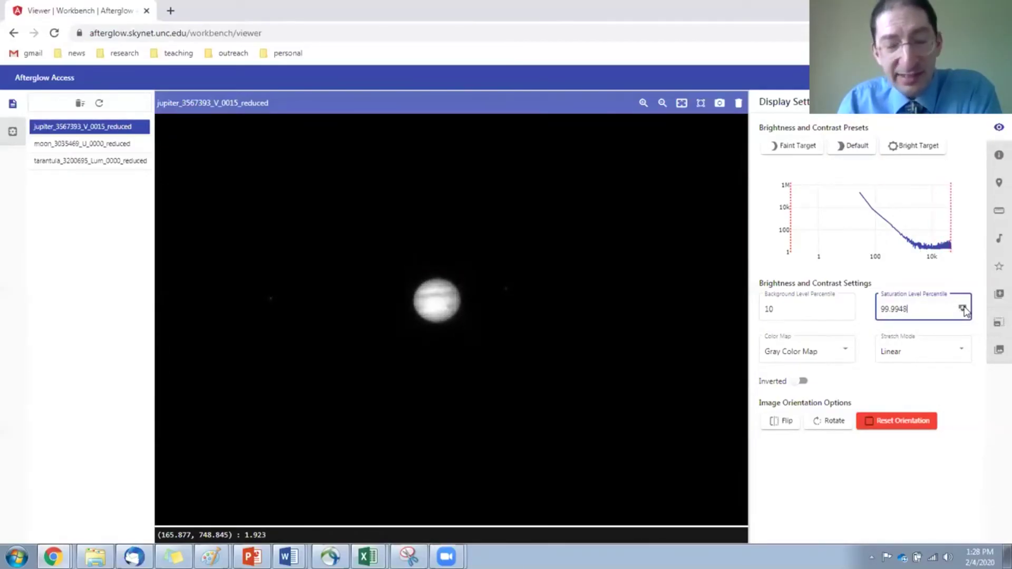
{"action": "left_click", "coordinate": [963, 308]}
{"action": "scroll", "coordinate": [453, 302], "scroll_direction": "up", "scroll_amount": 3}
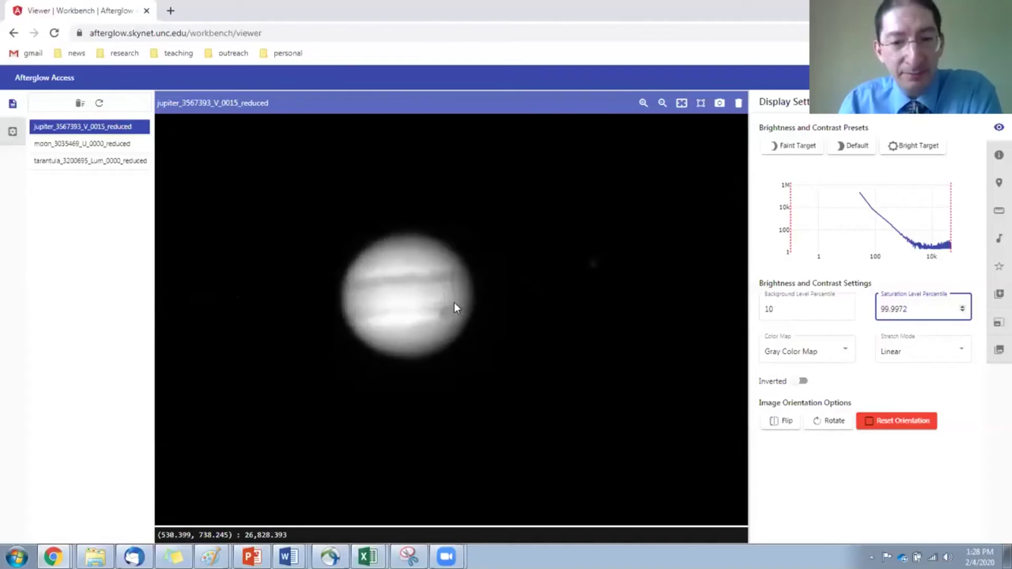
{"action": "left_click", "coordinate": [962, 308]}
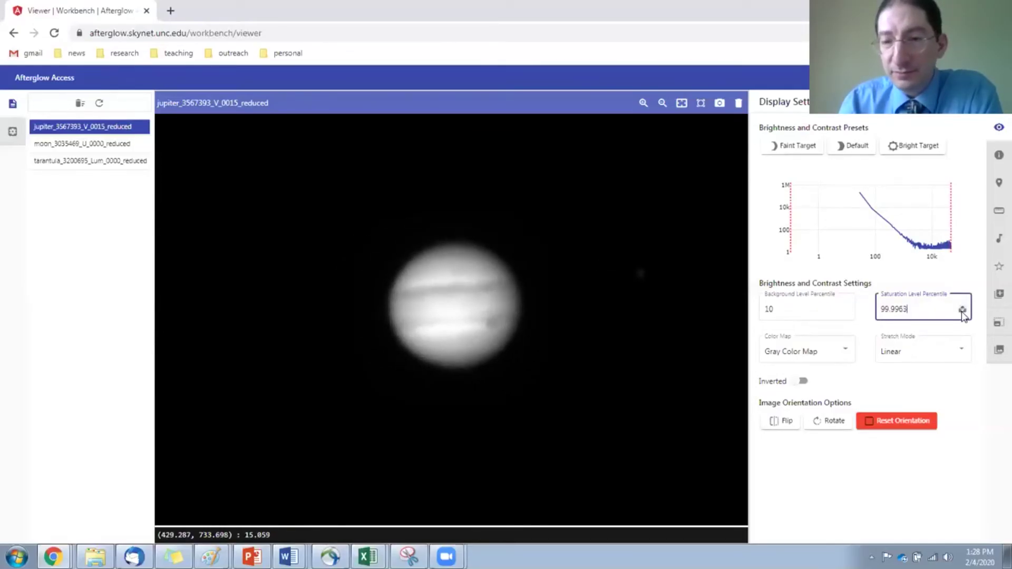
Step: Try the Bright Target preset, lower saturation to 99.665, then select the Tarantula Nebula image
{"action": "left_click", "coordinate": [901, 146]}
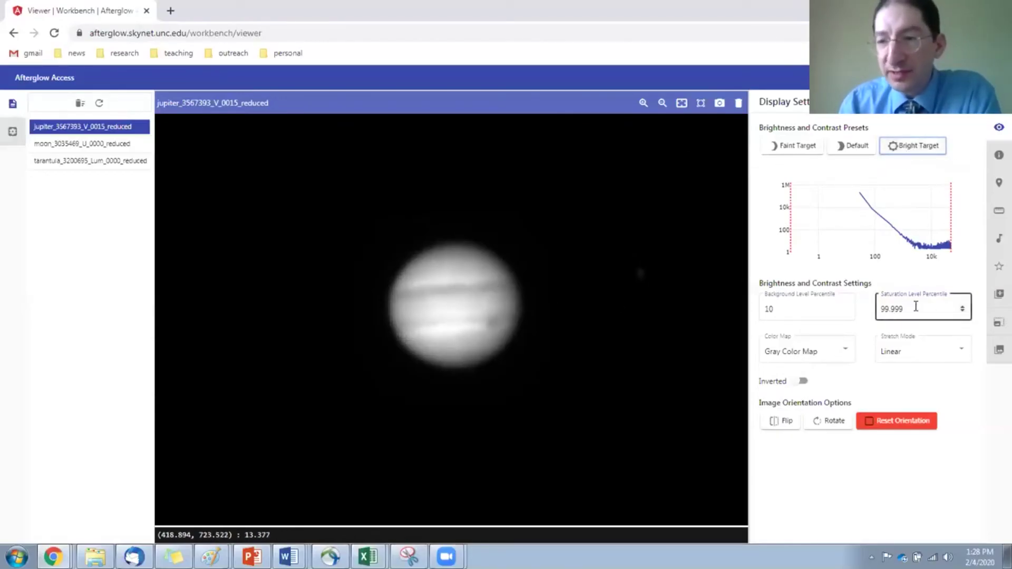
{"action": "left_click", "coordinate": [962, 314]}
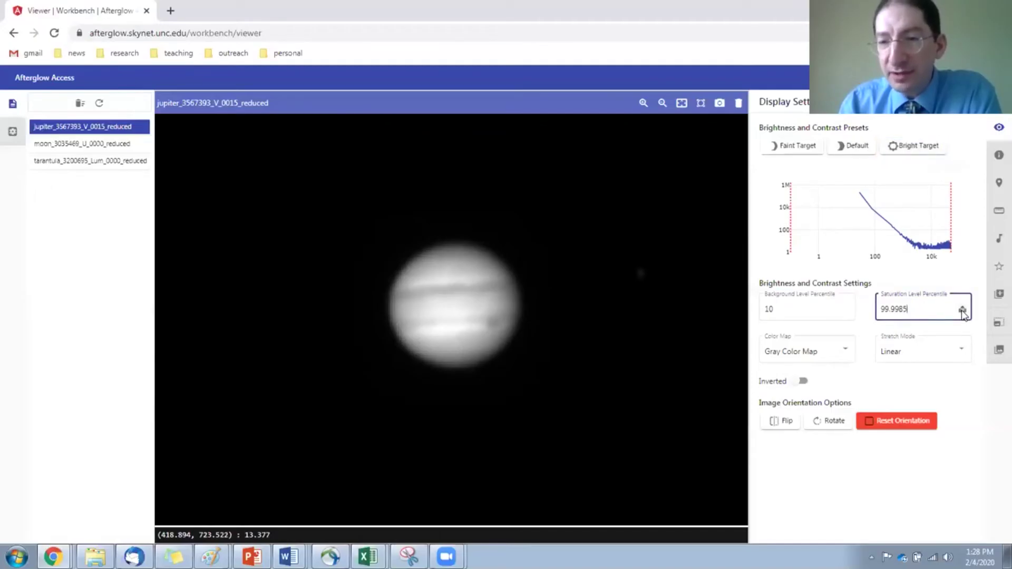
{"action": "left_click_drag", "start_coordinate": [963, 314], "coordinate": [962, 314]}
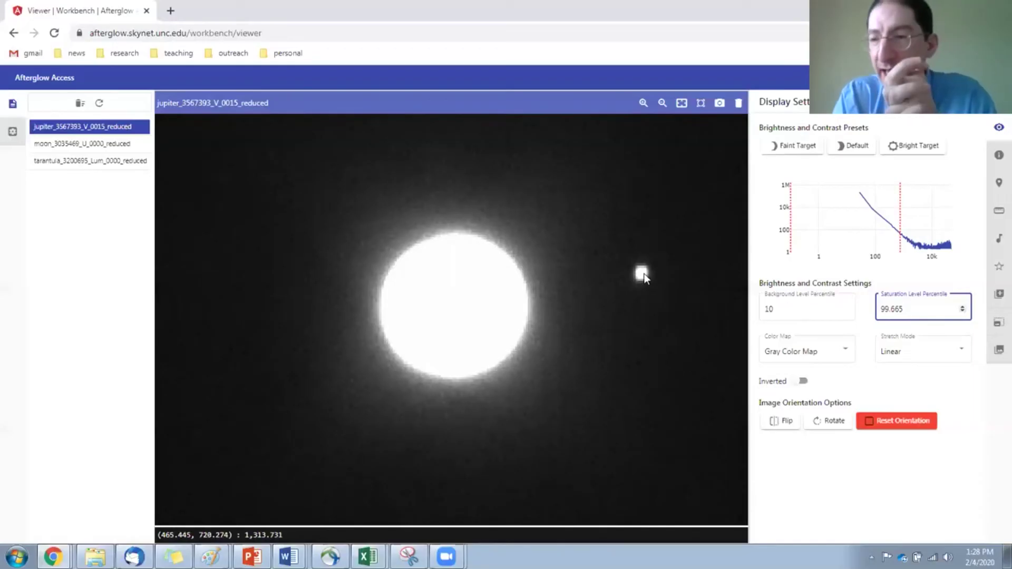
{"action": "left_click", "coordinate": [135, 167]}
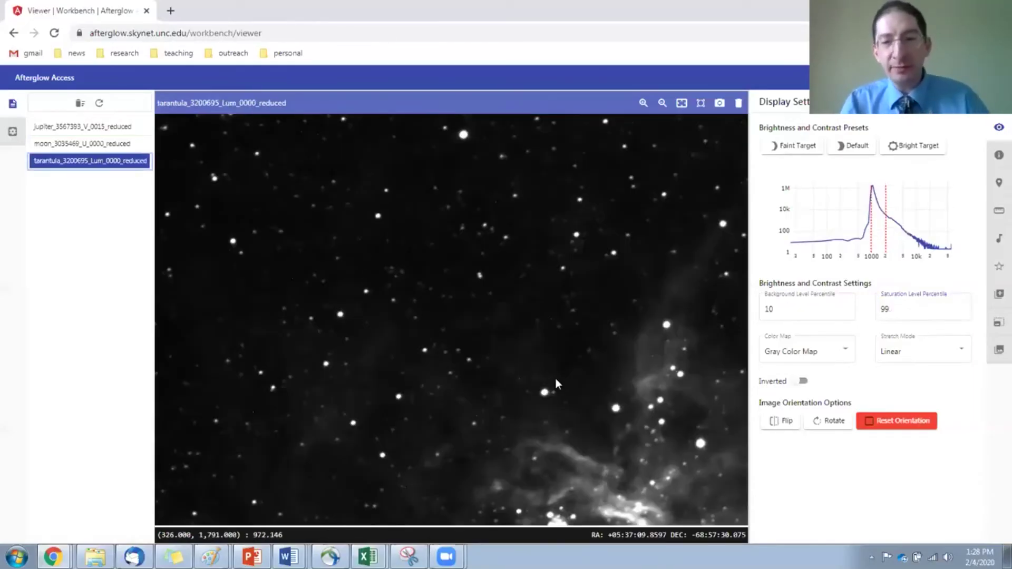
Step: Zoom and pan the Tarantula image, then fit it and zoom in so the nebula fills the view
{"action": "scroll", "coordinate": [601, 439], "scroll_direction": "up", "scroll_amount": 2}
{"action": "left_click_drag", "start_coordinate": [474, 312], "coordinate": [414, 210]}
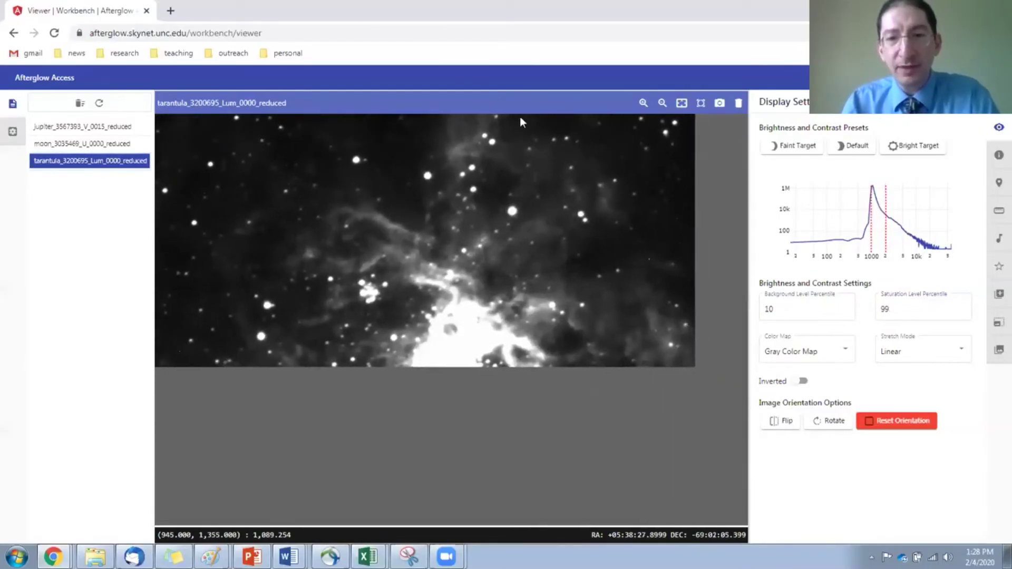
{"action": "left_click", "coordinate": [681, 102]}
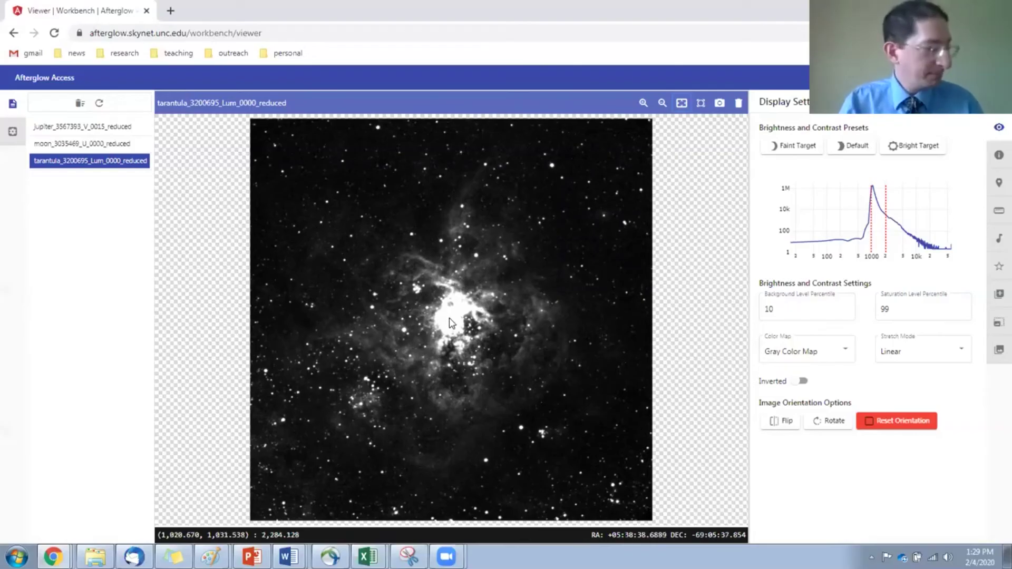
{"action": "scroll", "coordinate": [450, 323], "scroll_direction": "up", "scroll_amount": 3}
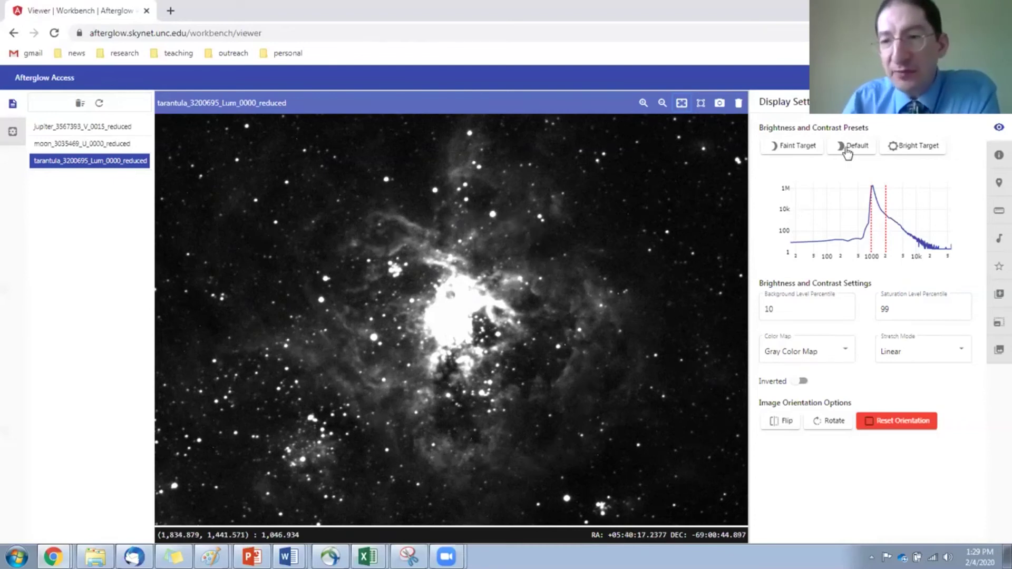
Step: Compare the Bright Target, Default and Faint Target presets on the nebula
{"action": "left_click", "coordinate": [915, 148]}
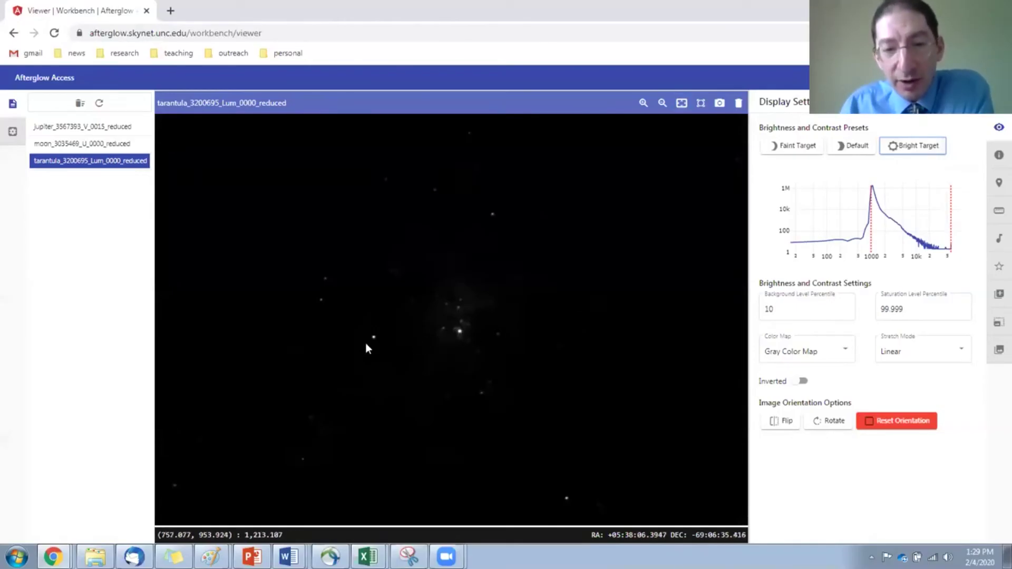
{"action": "left_click", "coordinate": [854, 146]}
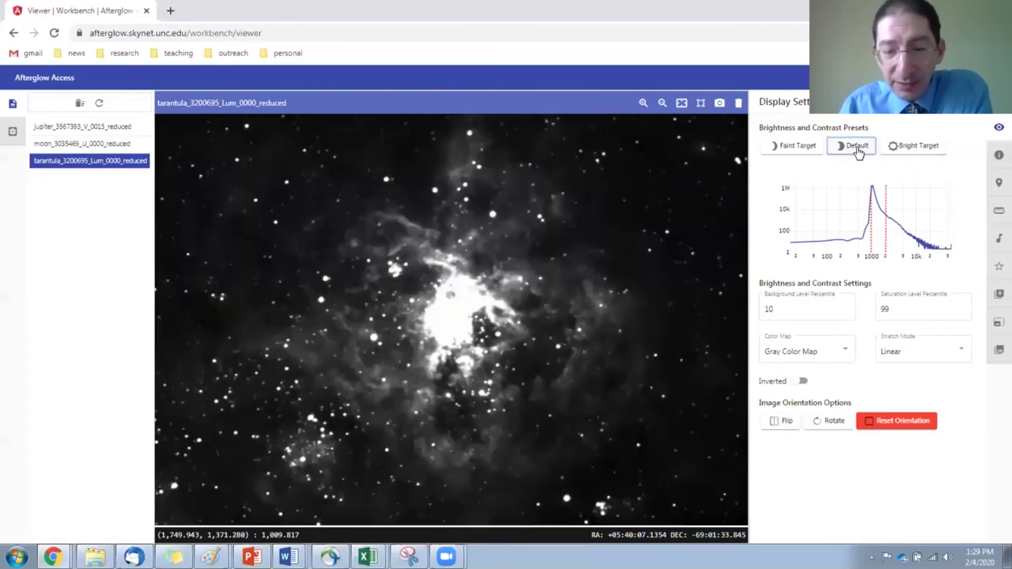
{"action": "left_click", "coordinate": [806, 149]}
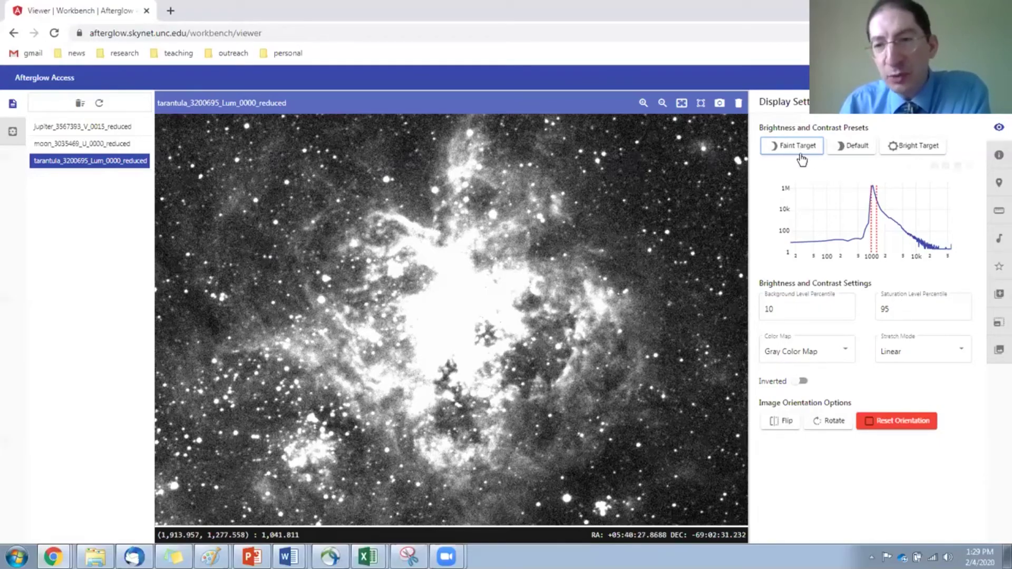
Step: Adjust the nebula's saturation level percentile with the spinner to about 98.2034
{"action": "left_click", "coordinate": [962, 309]}
{"action": "left_click", "coordinate": [962, 308]}
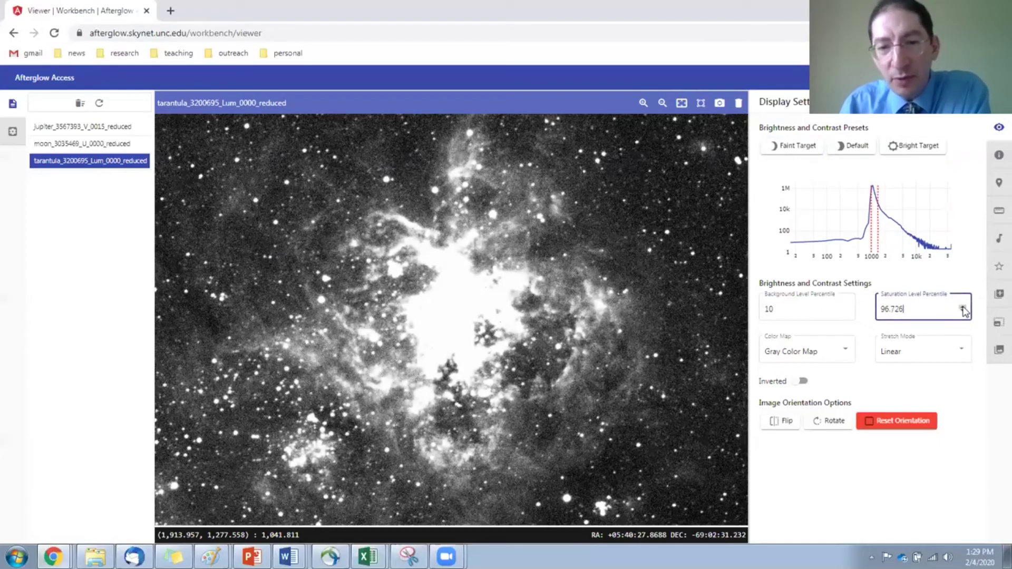
{"action": "left_click", "coordinate": [962, 309]}
{"action": "left_click", "coordinate": [963, 309]}
{"action": "left_click", "coordinate": [963, 309]}
{"action": "left_click", "coordinate": [962, 308]}
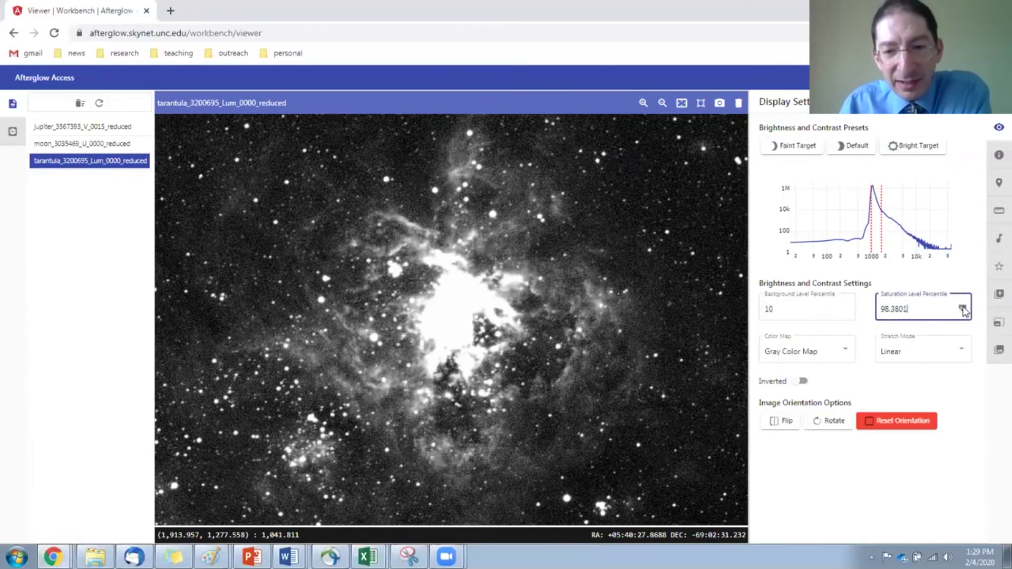
{"action": "left_click", "coordinate": [962, 308]}
{"action": "left_click", "coordinate": [963, 314]}
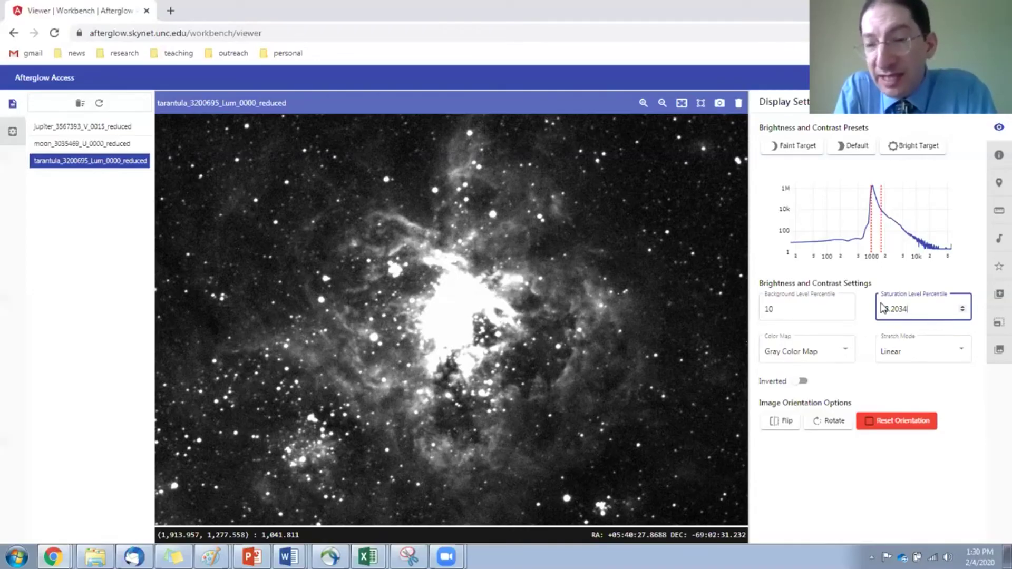
Step: Reset the nebula to Default levels and switch its stretch mode to Logarithmic
{"action": "left_click", "coordinate": [852, 145]}
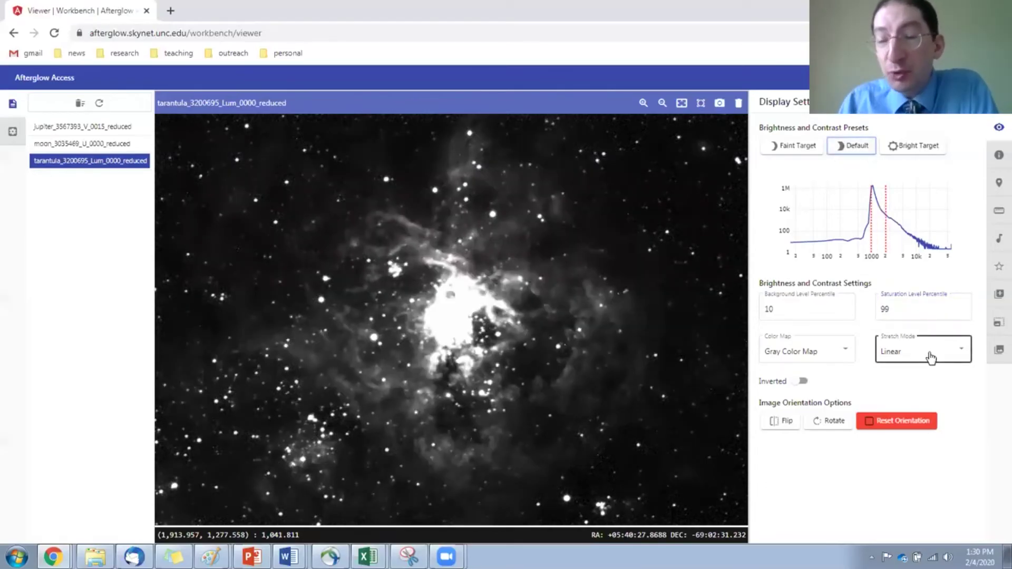
{"action": "left_click", "coordinate": [966, 354]}
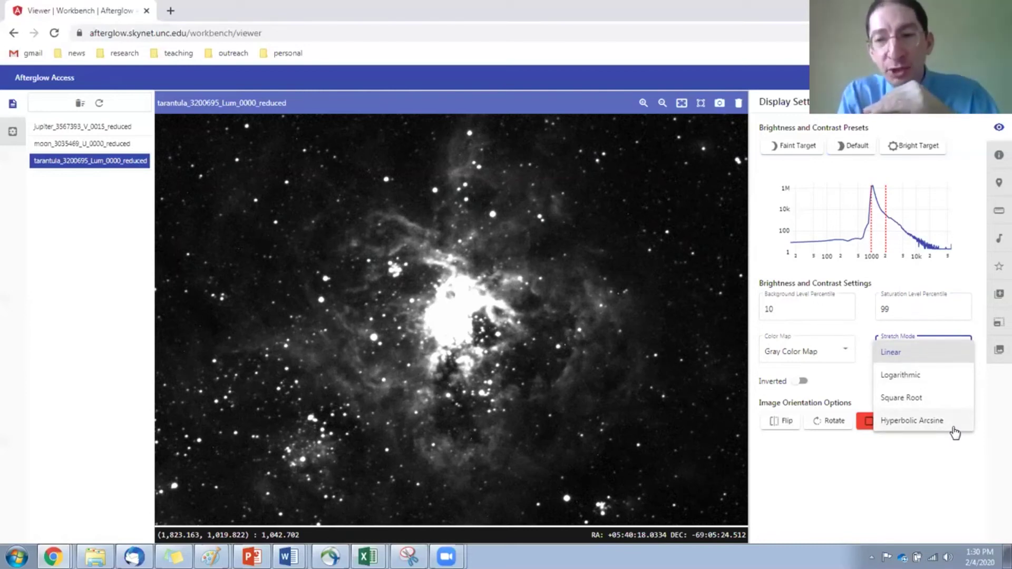
{"action": "left_click", "coordinate": [926, 377]}
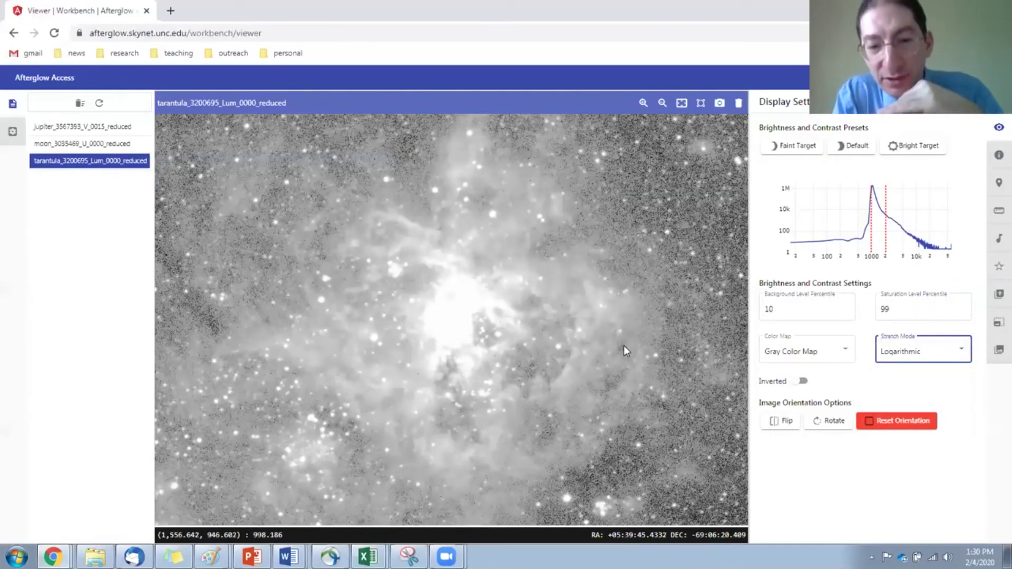
Step: Experiment with the background and saturation percentiles, then revert to the Default 10/99 levels
{"action": "left_click", "coordinate": [846, 308]}
{"action": "left_click_drag", "start_coordinate": [847, 308], "coordinate": [847, 310]}
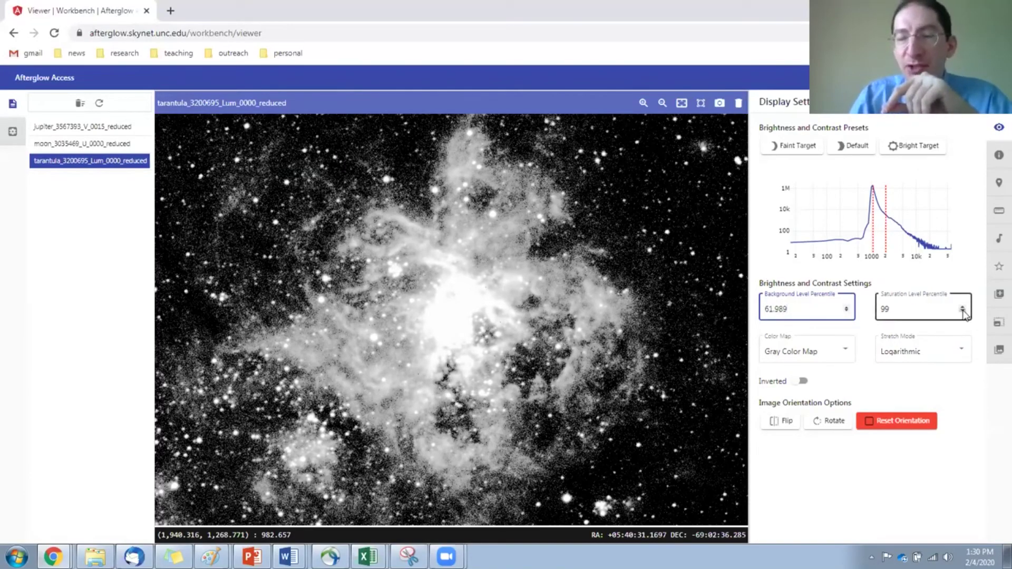
{"action": "left_click", "coordinate": [963, 312]}
{"action": "left_click", "coordinate": [963, 308]}
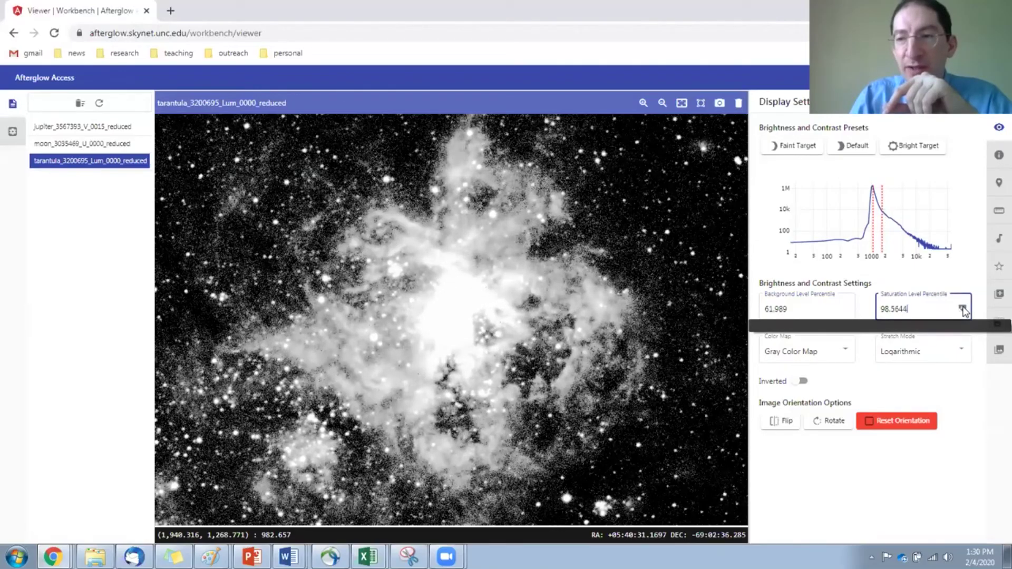
{"action": "left_click", "coordinate": [962, 308]}
{"action": "left_click", "coordinate": [962, 308]}
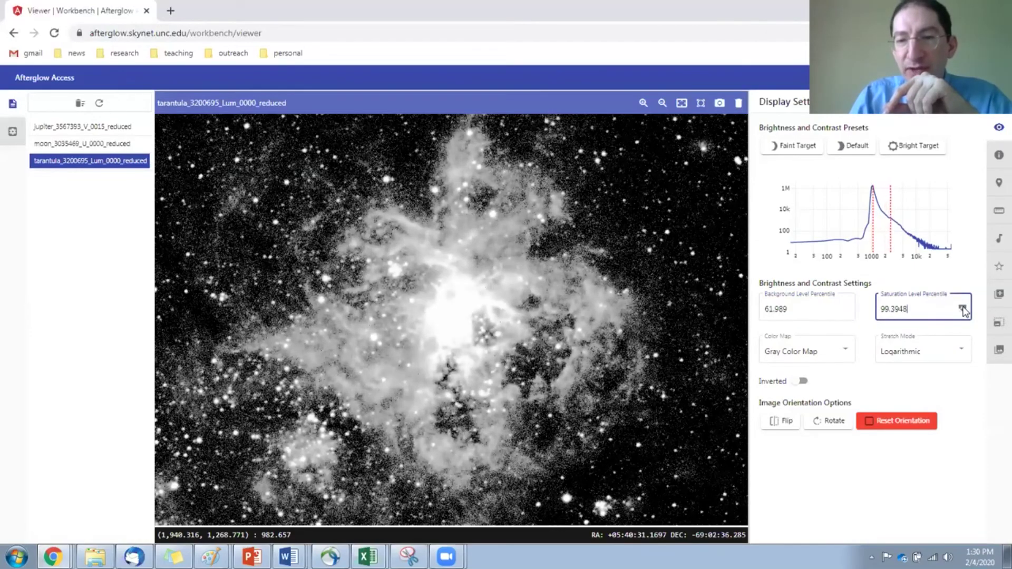
{"action": "left_click", "coordinate": [962, 308]}
{"action": "left_click", "coordinate": [962, 308]}
{"action": "key", "text": "BackSpace"}
{"action": "key", "text": "BackSpace"}
{"action": "key", "text": "BackSpace"}
{"action": "key", "text": "BackSpace"}
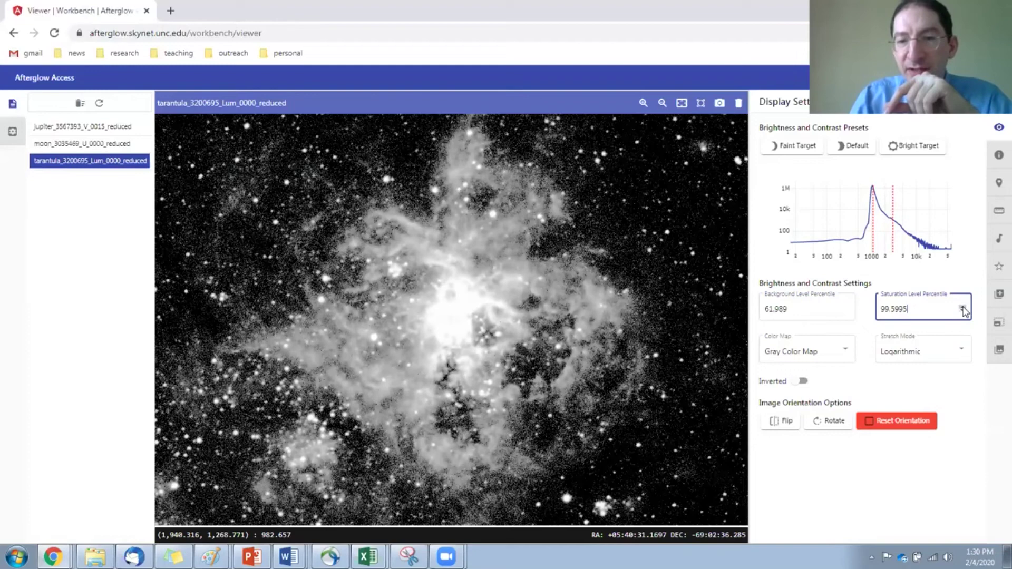
{"action": "type", "text": "64"}
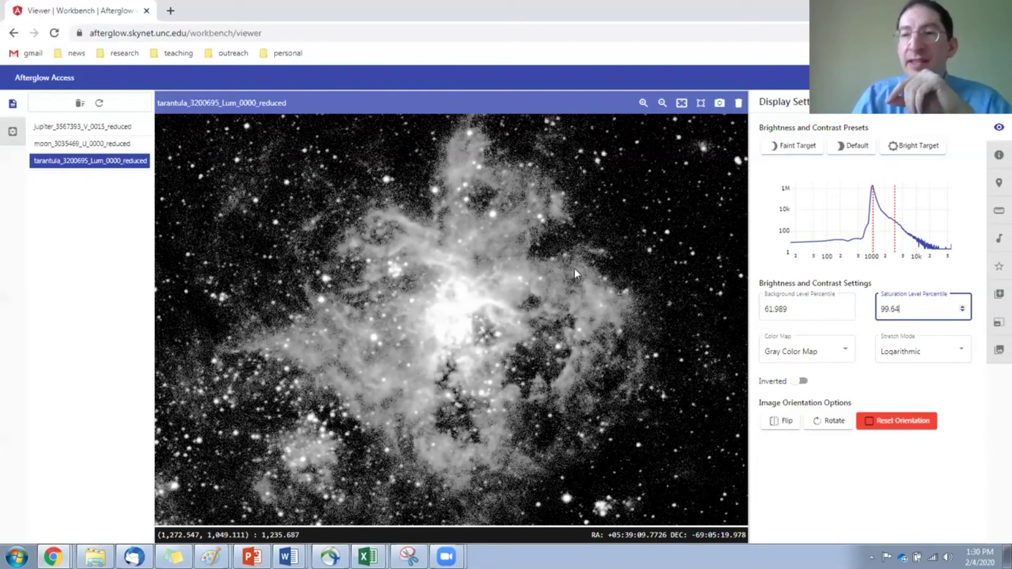
{"action": "left_click", "coordinate": [850, 146]}
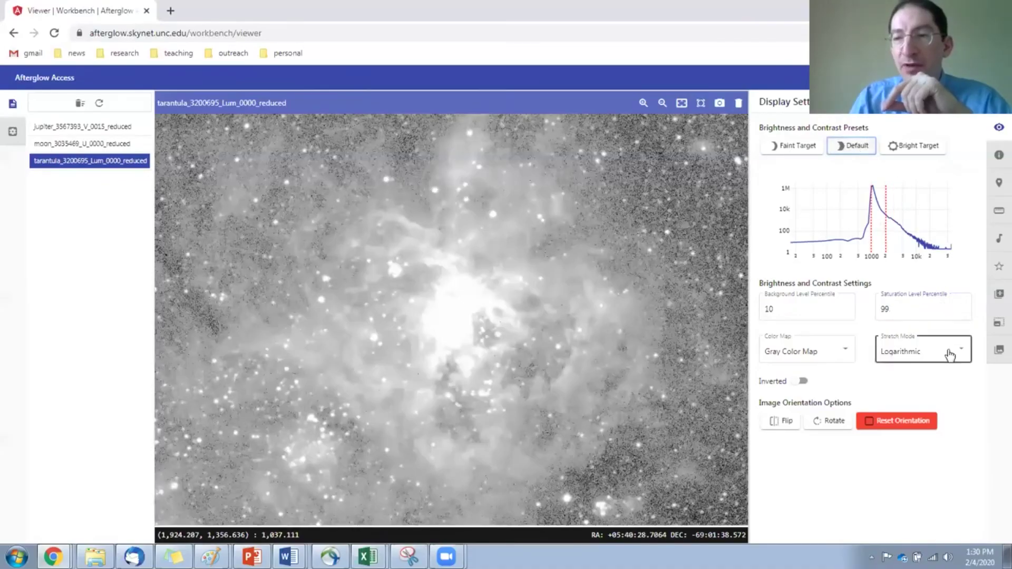
Step: Set the stretch to Hyperbolic Arcsine and raise the background percentile from 20.592 to 46.257
{"action": "left_click", "coordinate": [949, 352]}
{"action": "left_click", "coordinate": [925, 373]}
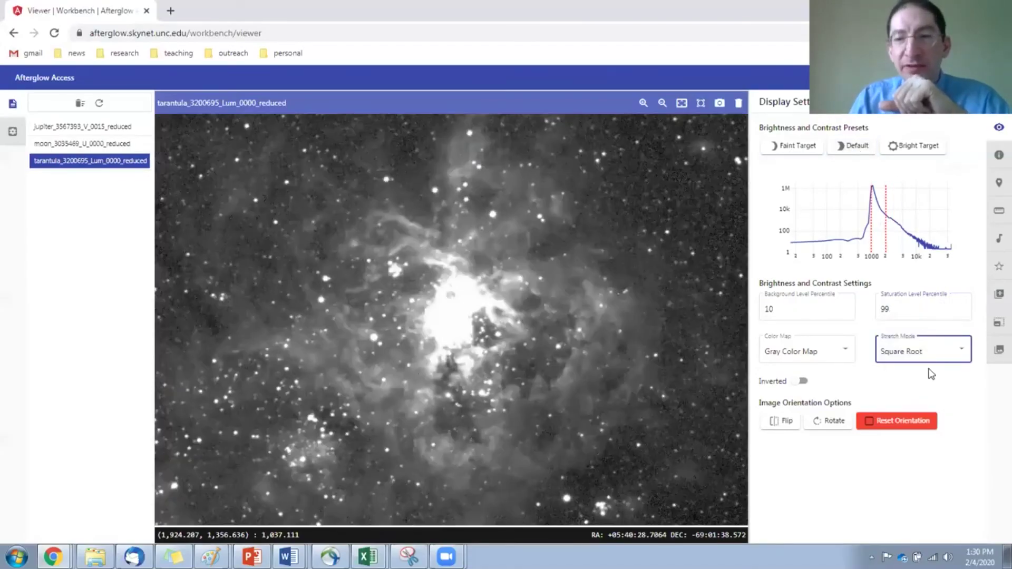
{"action": "left_click", "coordinate": [931, 355]}
{"action": "left_click", "coordinate": [931, 375]}
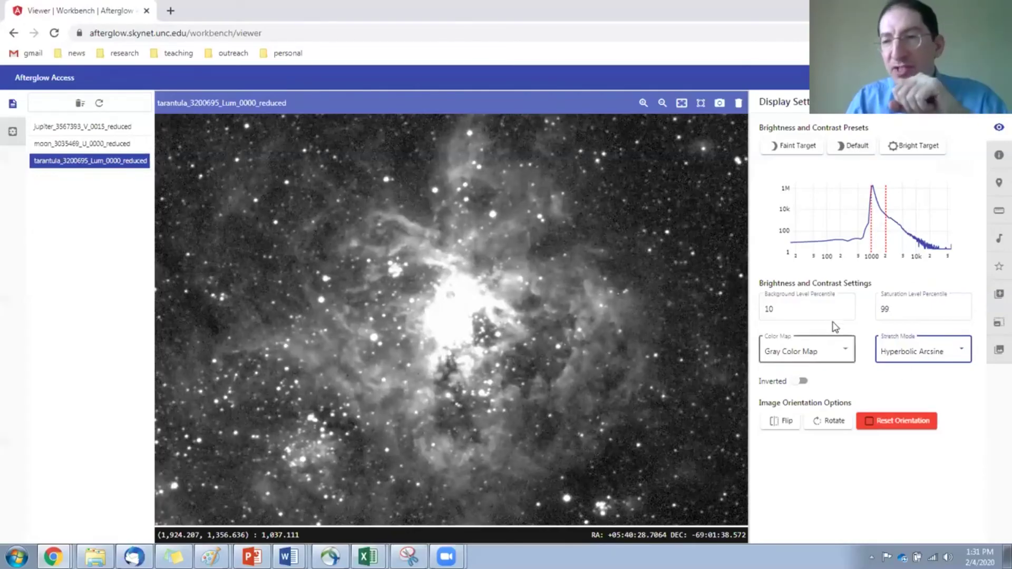
{"action": "double_click", "coordinate": [848, 308]}
{"action": "type", "text": "20.592"}
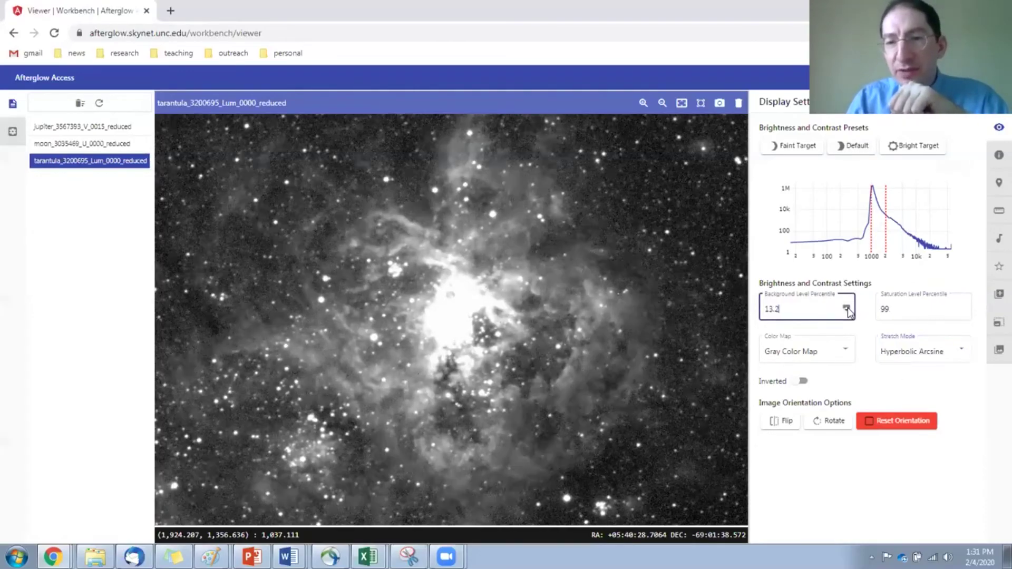
{"action": "left_click", "coordinate": [847, 308]}
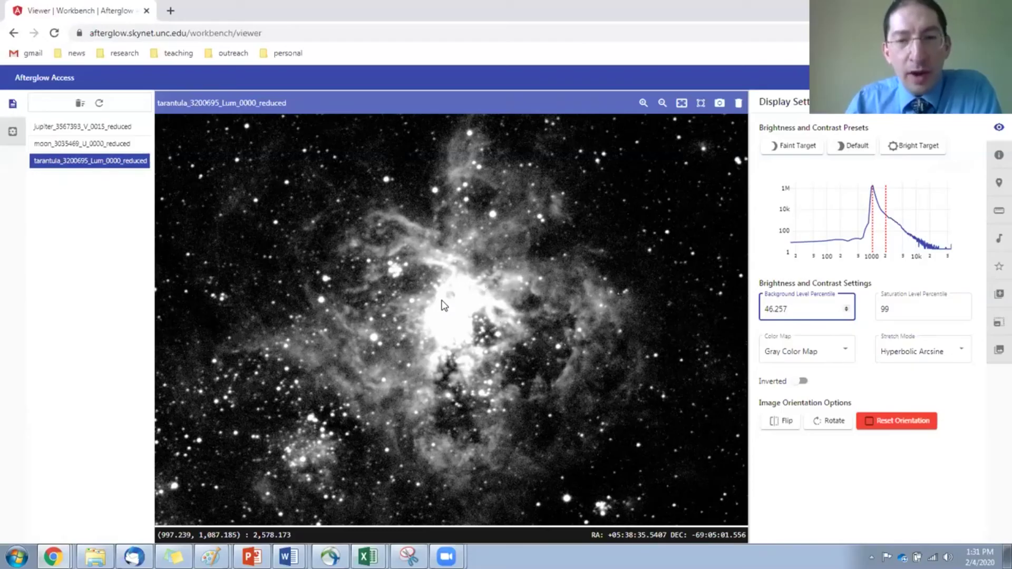
Step: Try inverting the nebula image, then try the Rainbow color map
{"action": "left_click", "coordinate": [798, 383]}
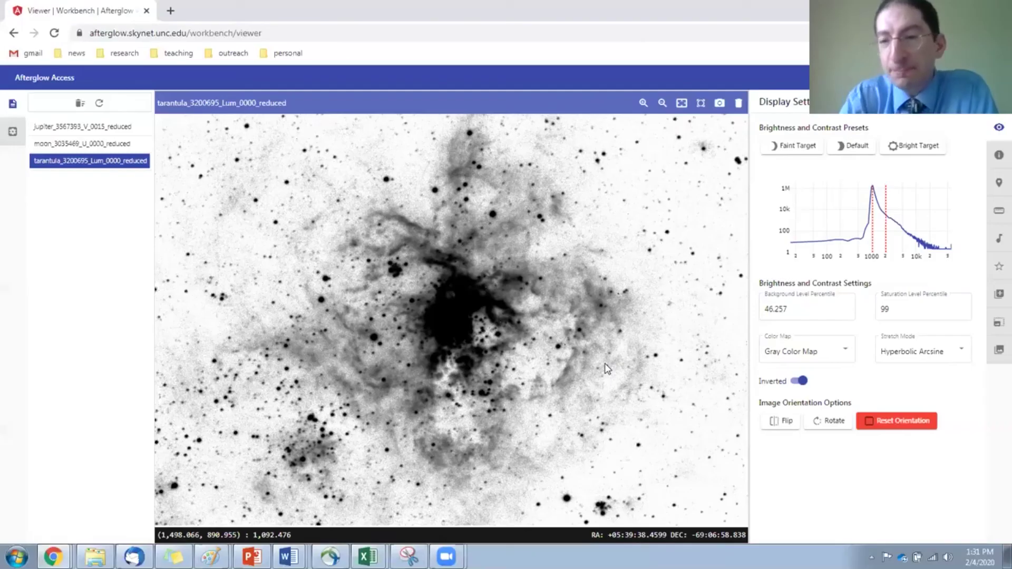
{"action": "left_click", "coordinate": [799, 382]}
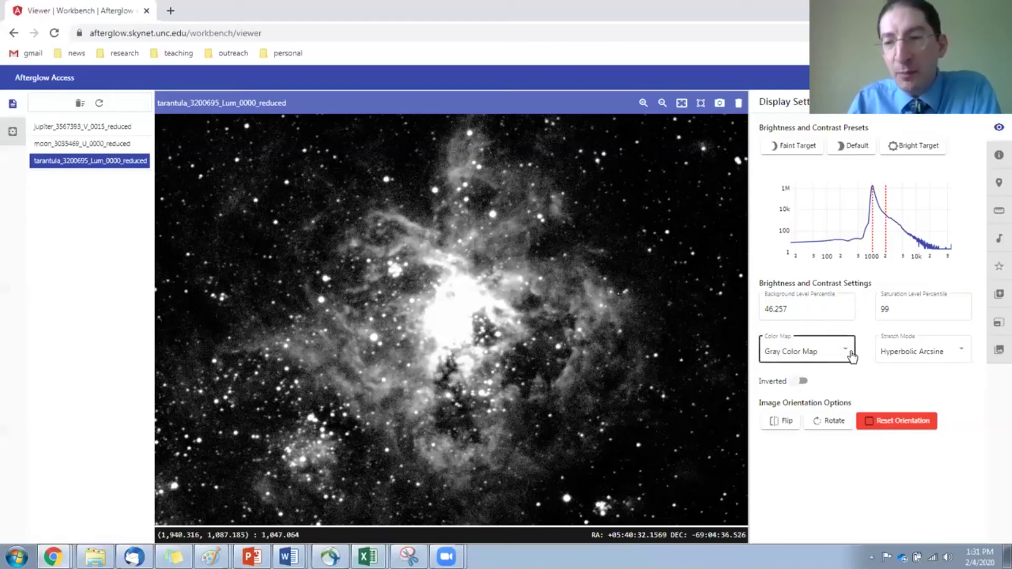
{"action": "left_click", "coordinate": [852, 357]}
{"action": "left_click", "coordinate": [832, 377]}
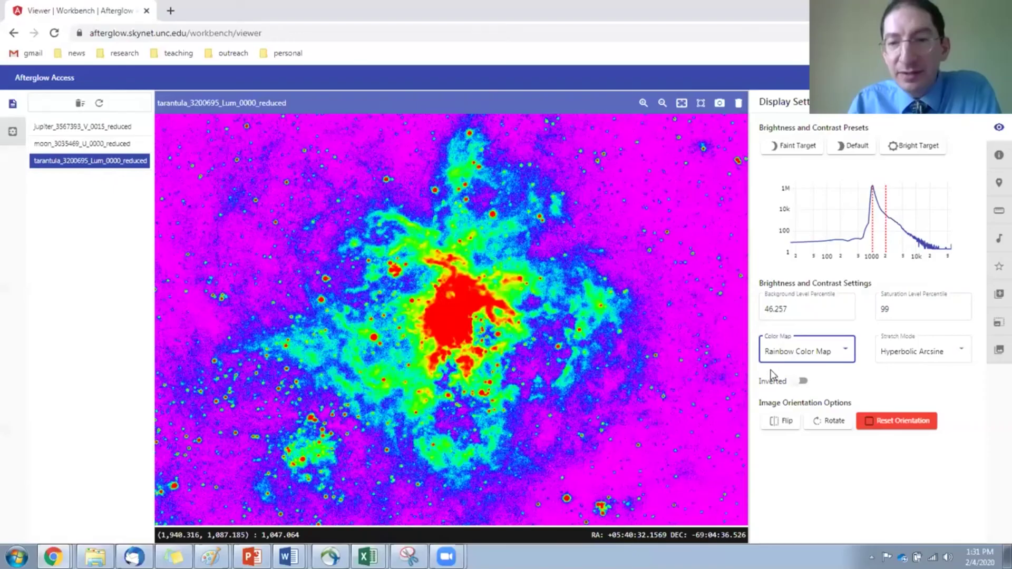
Step: Apply the Heat color map to the nebula, then select the Moon image
{"action": "left_click", "coordinate": [843, 349]}
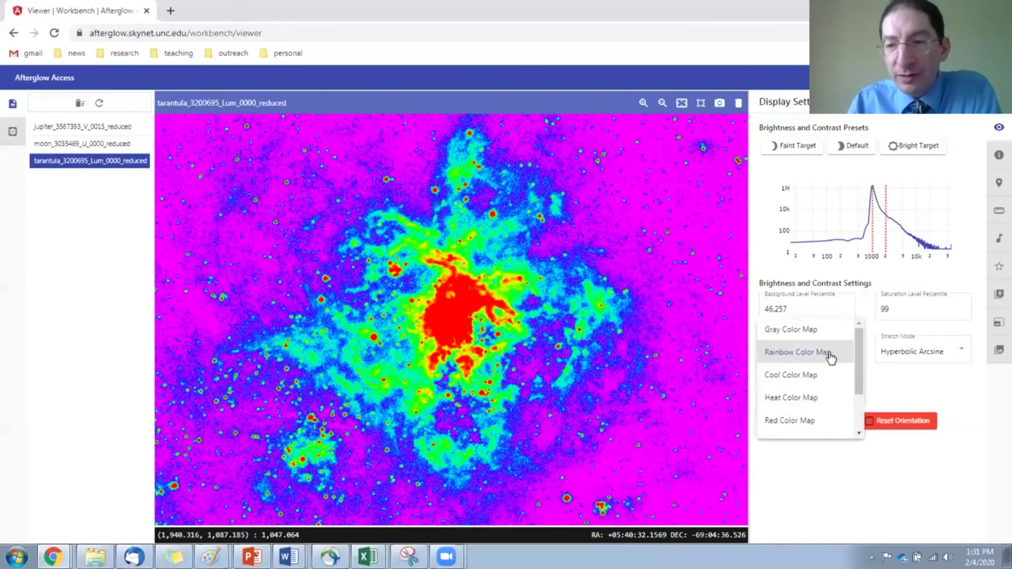
{"action": "left_click", "coordinate": [809, 400]}
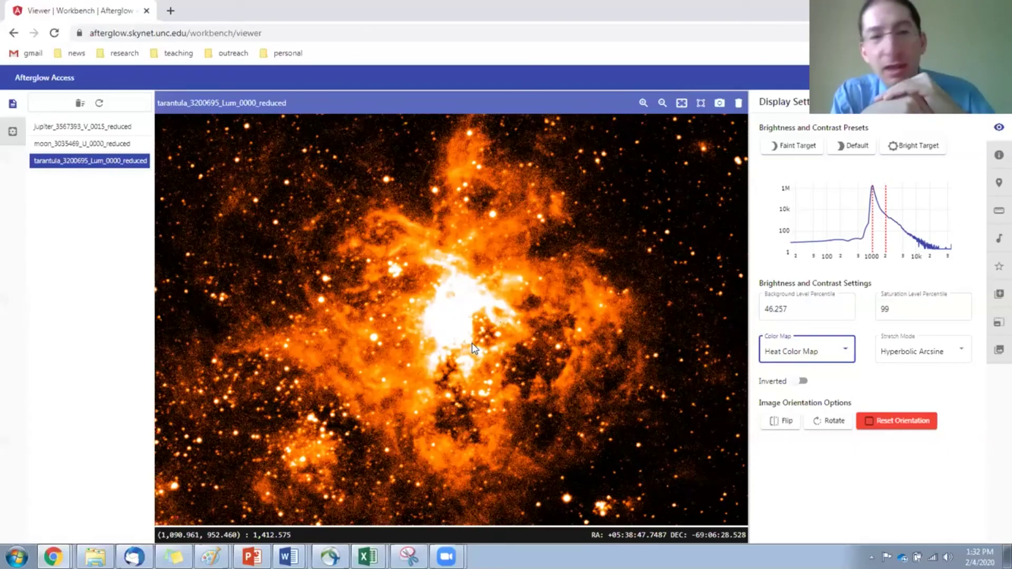
{"action": "left_click", "coordinate": [127, 144]}
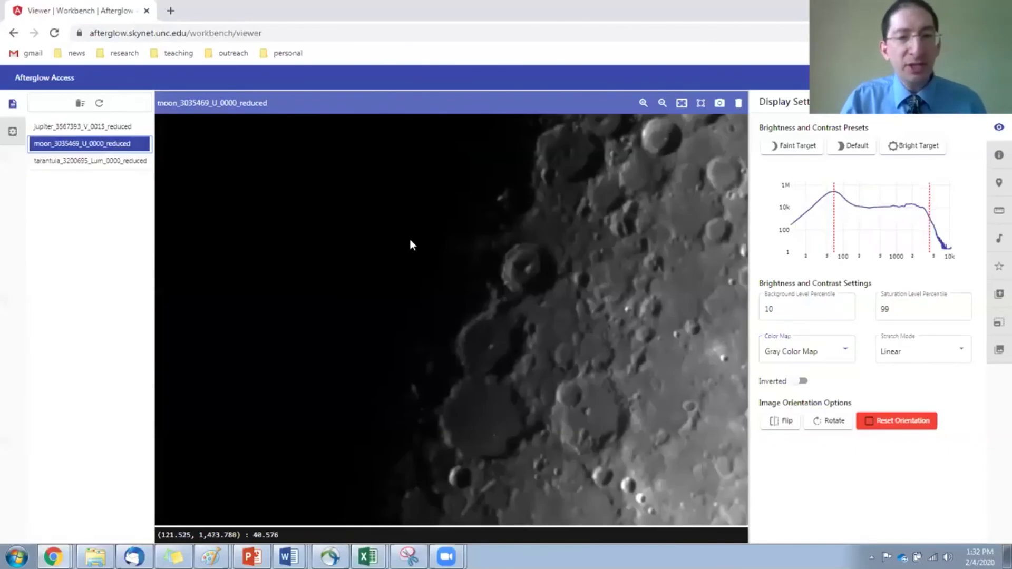
Step: Fit the whole Moon image in the viewer and apply the Faint Target preset
{"action": "left_click", "coordinate": [682, 103]}
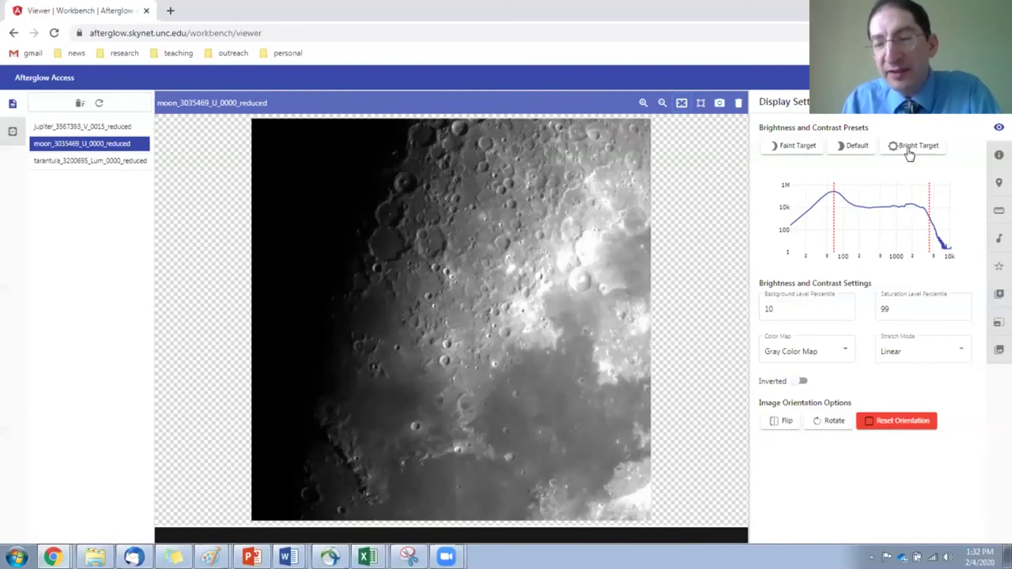
{"action": "left_click", "coordinate": [803, 152]}
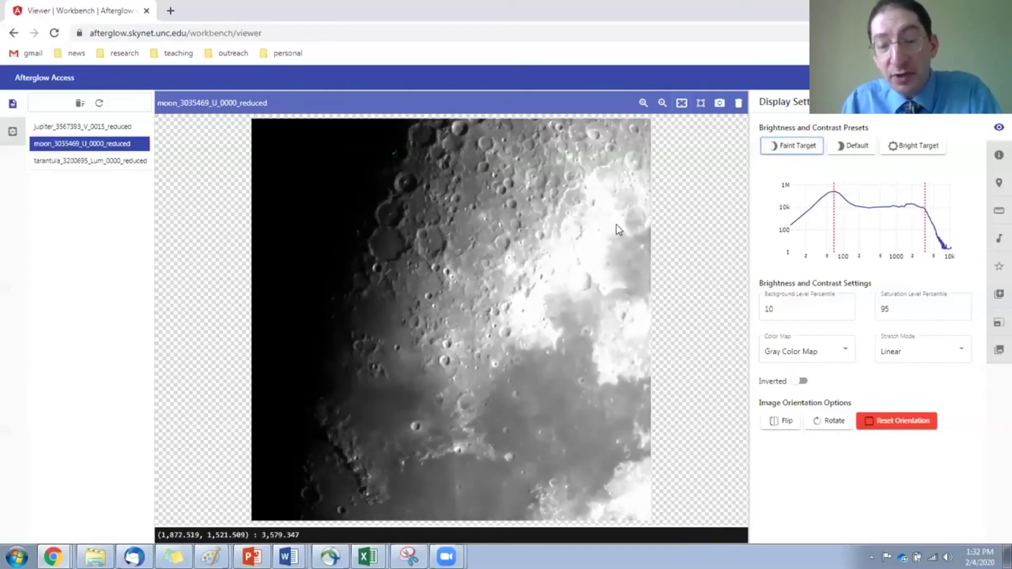
Step: Try the Default and Bright Target presets on the Moon, then step the saturation percentile down
{"action": "left_click", "coordinate": [852, 146]}
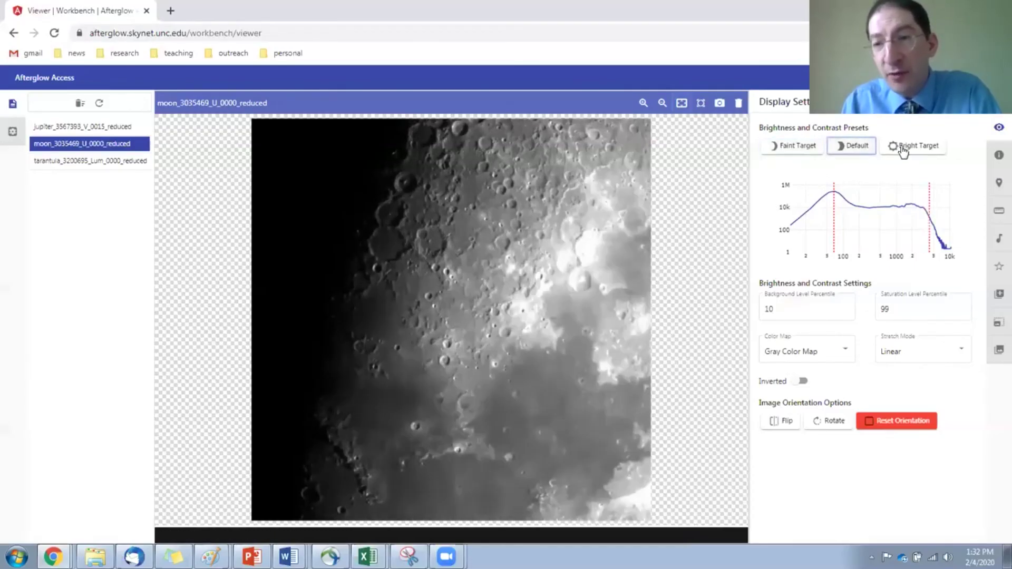
{"action": "left_click", "coordinate": [904, 149]}
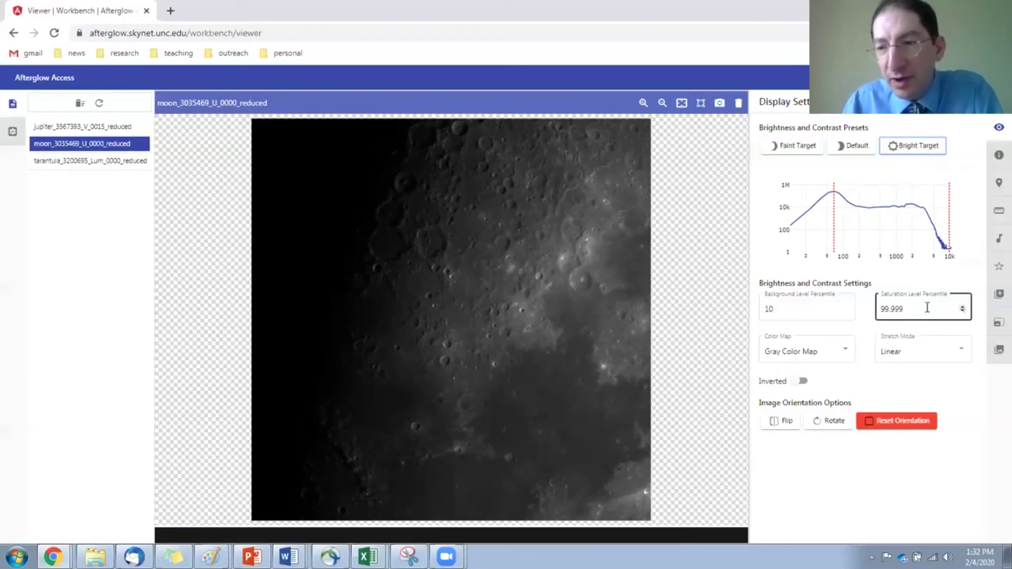
{"action": "left_click", "coordinate": [963, 312]}
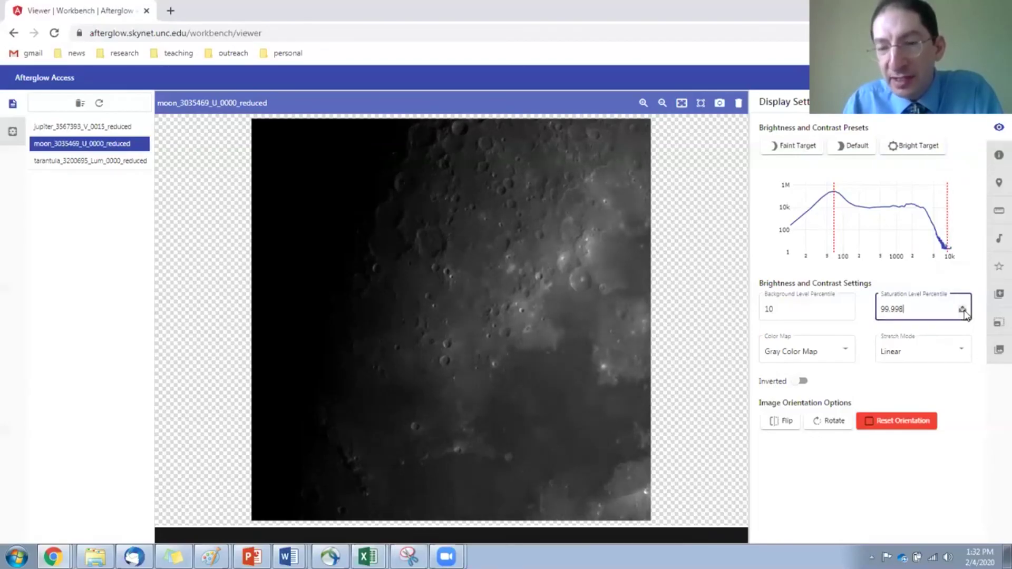
{"action": "left_click", "coordinate": [963, 312]}
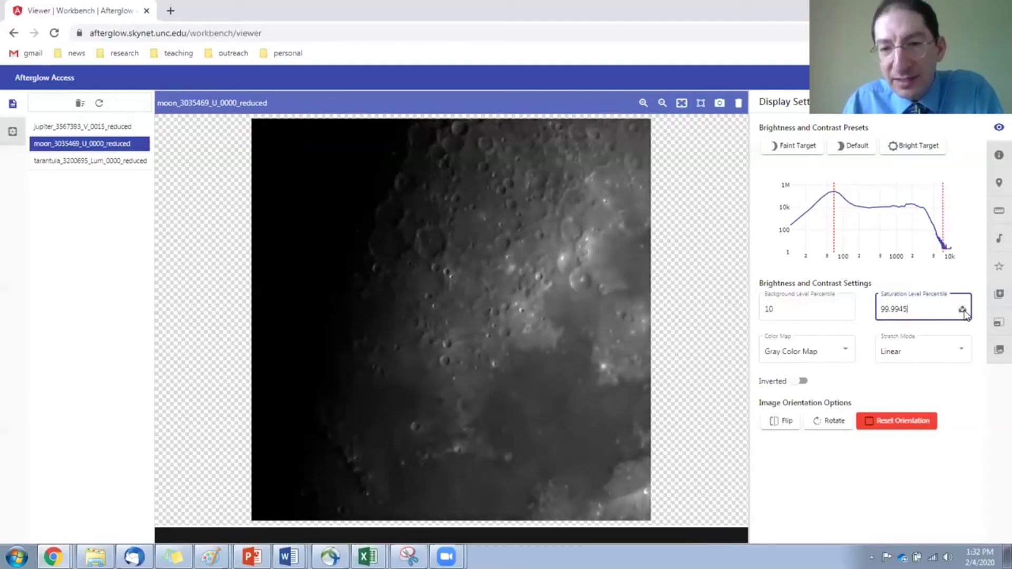
{"action": "left_click", "coordinate": [963, 311]}
{"action": "left_click", "coordinate": [962, 312]}
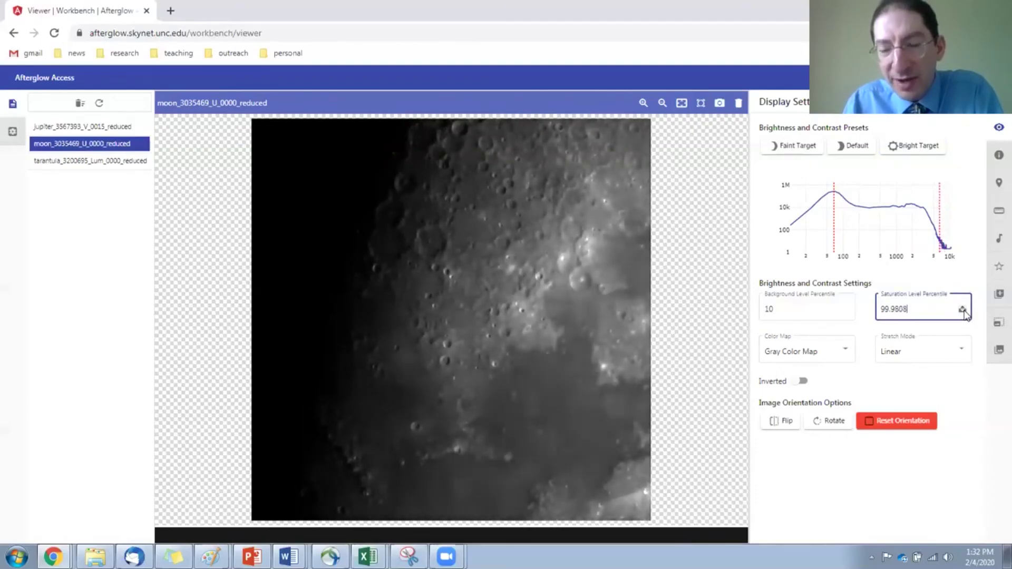
{"action": "left_click", "coordinate": [963, 312]}
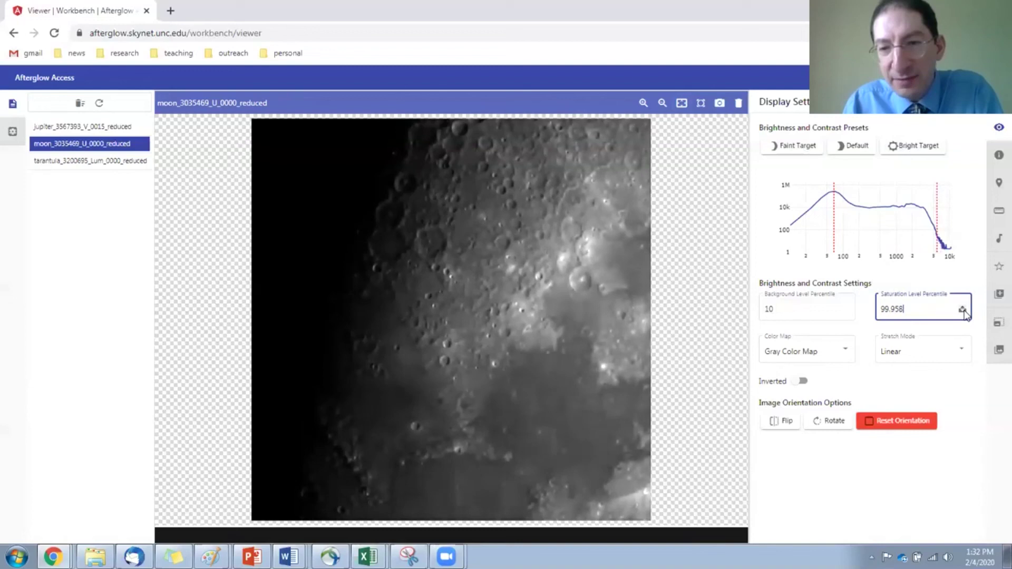
{"action": "left_click", "coordinate": [963, 312]}
{"action": "left_click", "coordinate": [963, 312]}
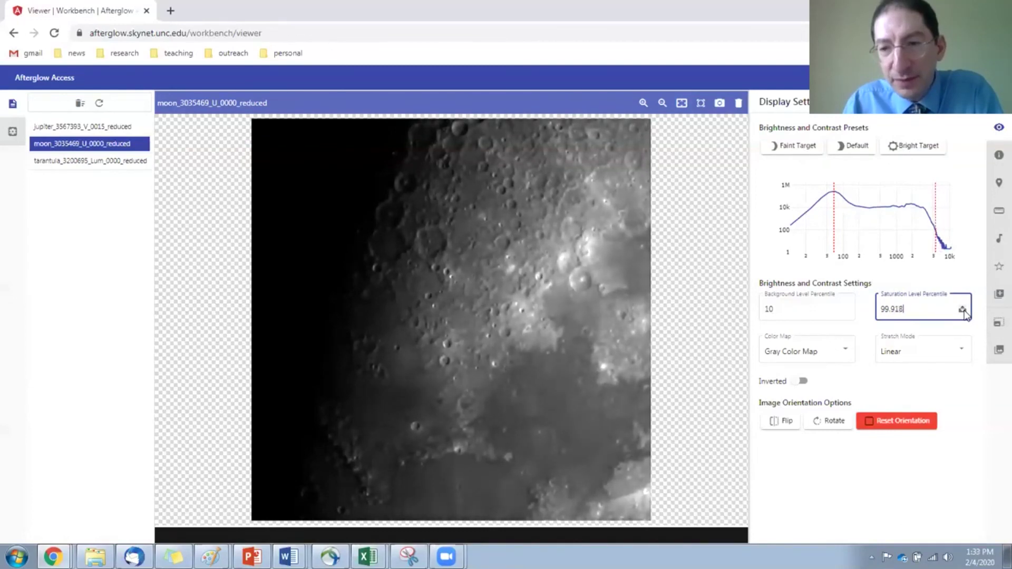
{"action": "left_click", "coordinate": [963, 312]}
{"action": "left_click", "coordinate": [962, 312]}
{"action": "left_click", "coordinate": [963, 311]}
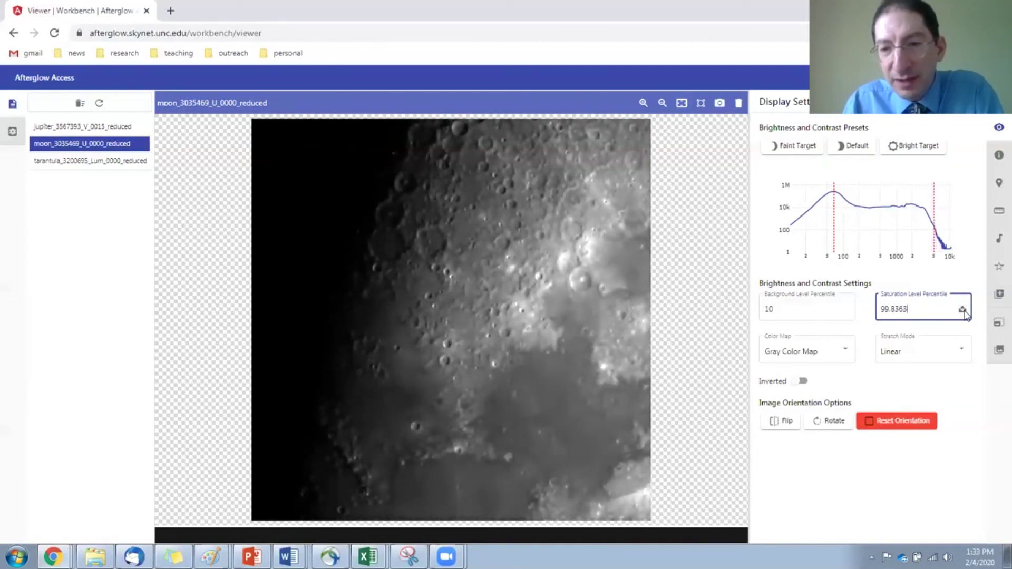
{"action": "left_click", "coordinate": [963, 312]}
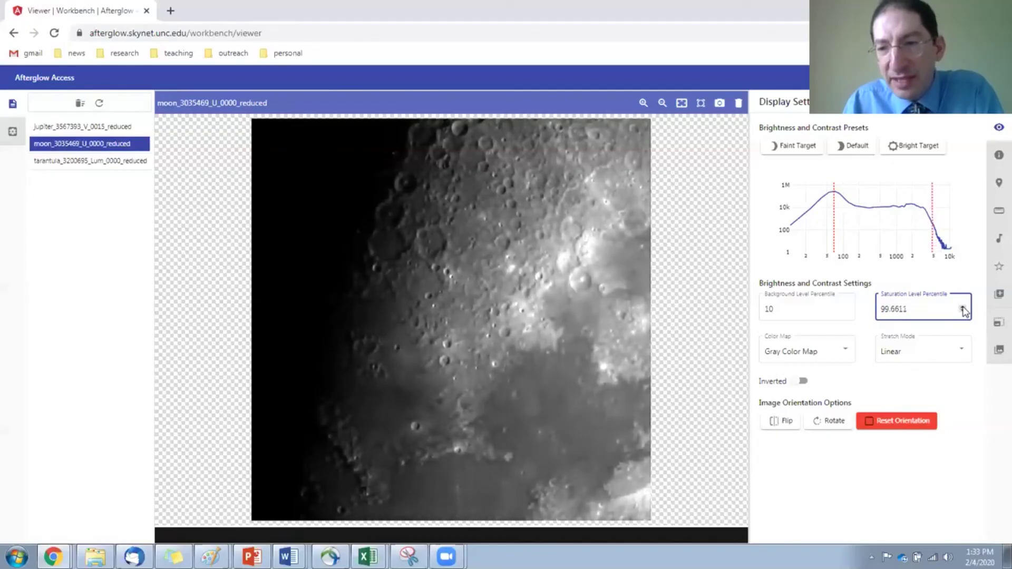
{"action": "left_click", "coordinate": [963, 311]}
Step: Fine-tune the Moon's saturation level percentile down and back up to 99.7892
{"action": "left_click", "coordinate": [963, 313]}
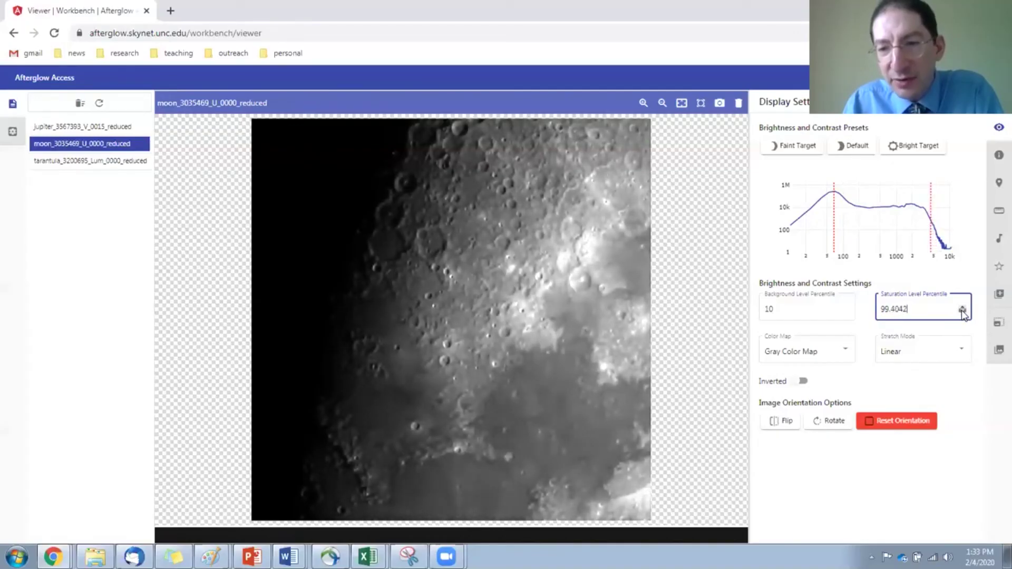
{"action": "left_click", "coordinate": [963, 313]}
{"action": "left_click", "coordinate": [962, 307]}
{"action": "left_click", "coordinate": [962, 307]}
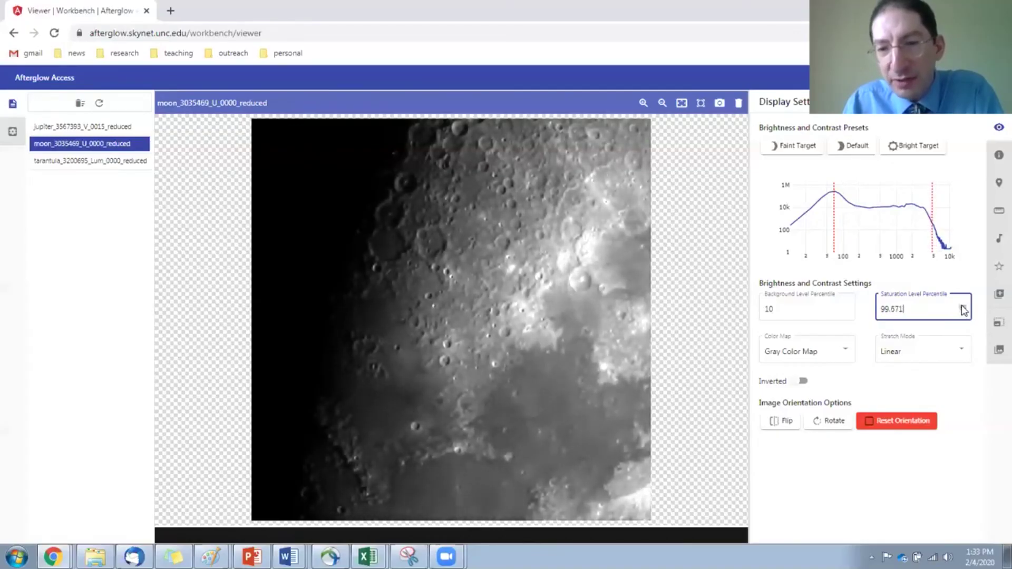
{"action": "left_click", "coordinate": [962, 306]}
{"action": "left_click", "coordinate": [963, 307]}
{"action": "left_click", "coordinate": [963, 306]}
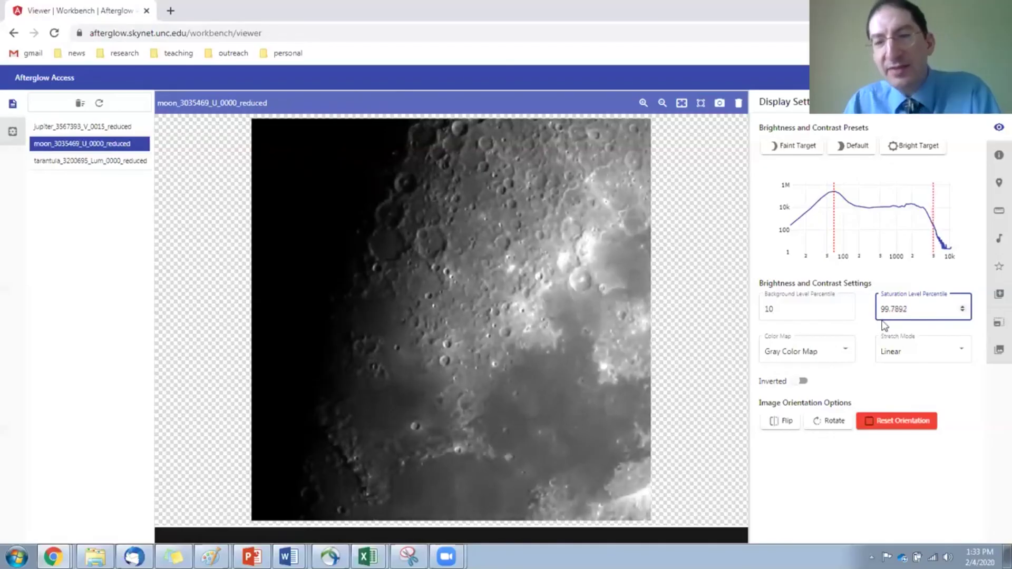
{"action": "left_click", "coordinate": [846, 354]}
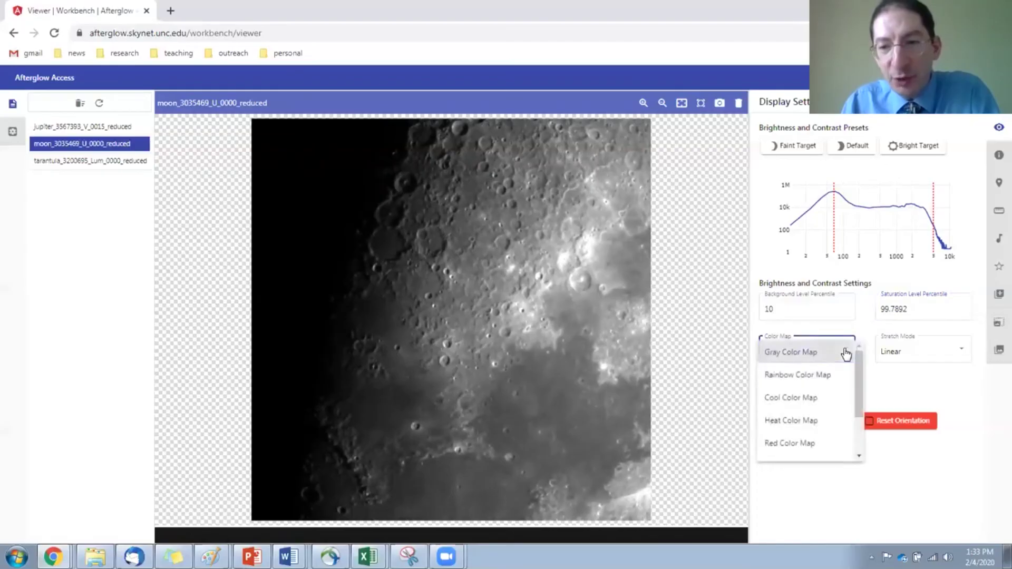
Step: Switch the Moon image's colour map to Cool, rendering the craters in blue tones
{"action": "left_click", "coordinate": [816, 399]}
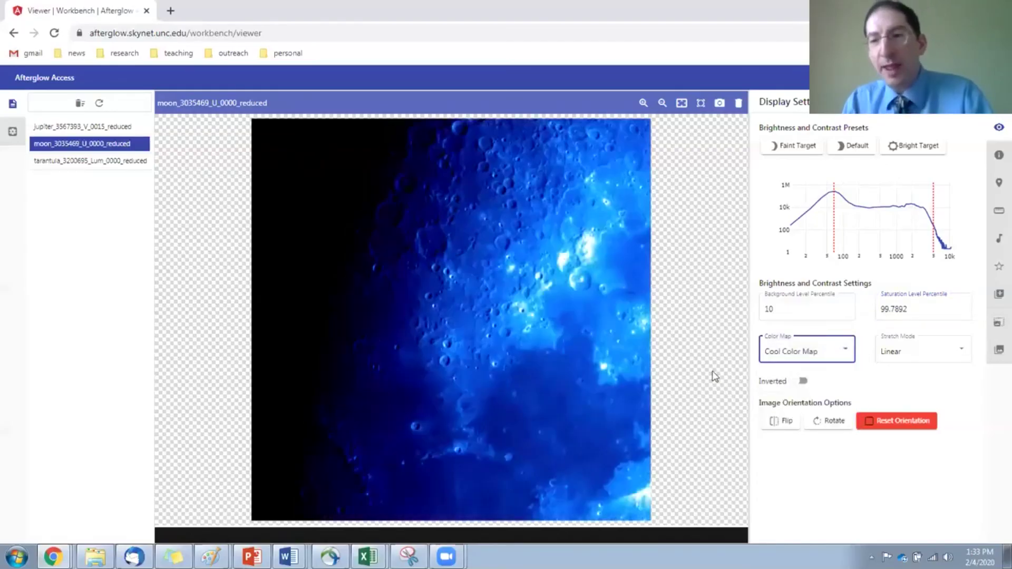